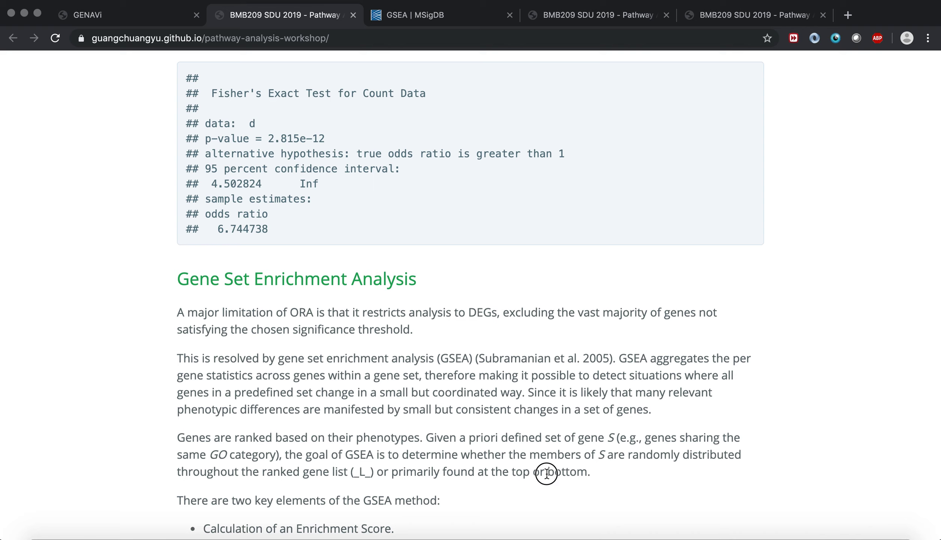
Step: Review the Gene Set Enrichment Analysis section, covering enrichment score, significance level, input data and later examples in the workshop page
{"action": "left_click_drag", "start_coordinate": [587, 471], "coordinate": [526, 473]}
{"action": "scroll", "coordinate": [542, 473], "scroll_direction": "down", "scroll_amount": 1}
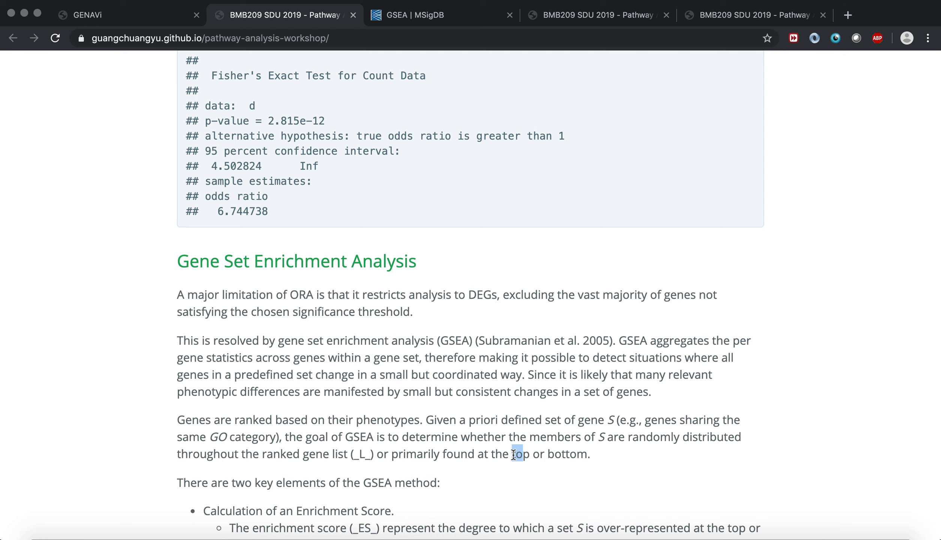
{"action": "scroll", "coordinate": [440, 370], "scroll_direction": "down", "scroll_amount": 10}
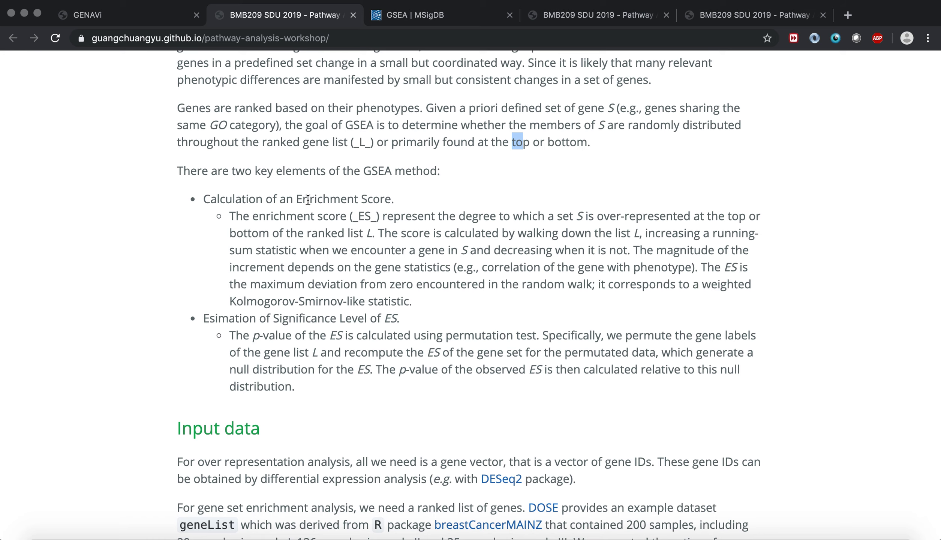
{"action": "left_click_drag", "start_coordinate": [294, 199], "coordinate": [392, 199]}
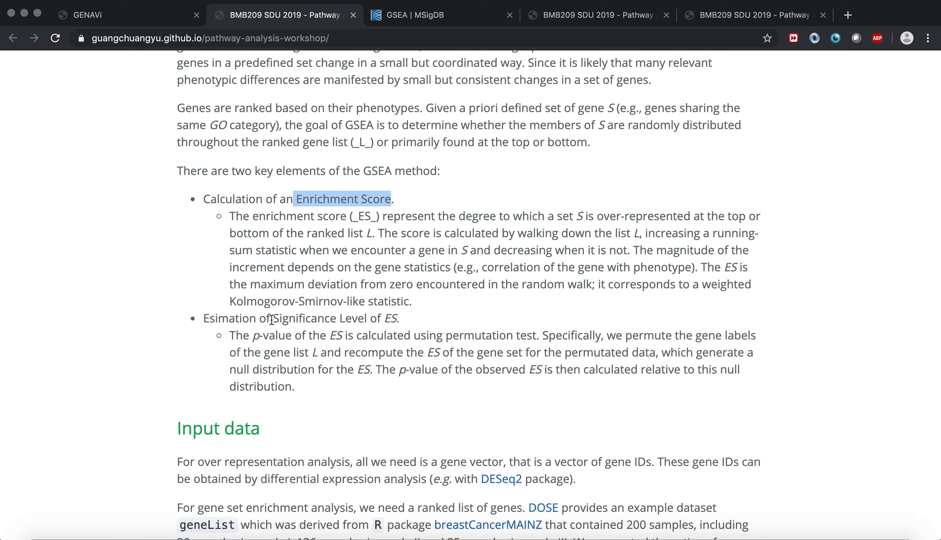
{"action": "left_click_drag", "start_coordinate": [272, 318], "coordinate": [408, 322]}
{"action": "scroll", "coordinate": [343, 254], "scroll_direction": "down", "scroll_amount": 5}
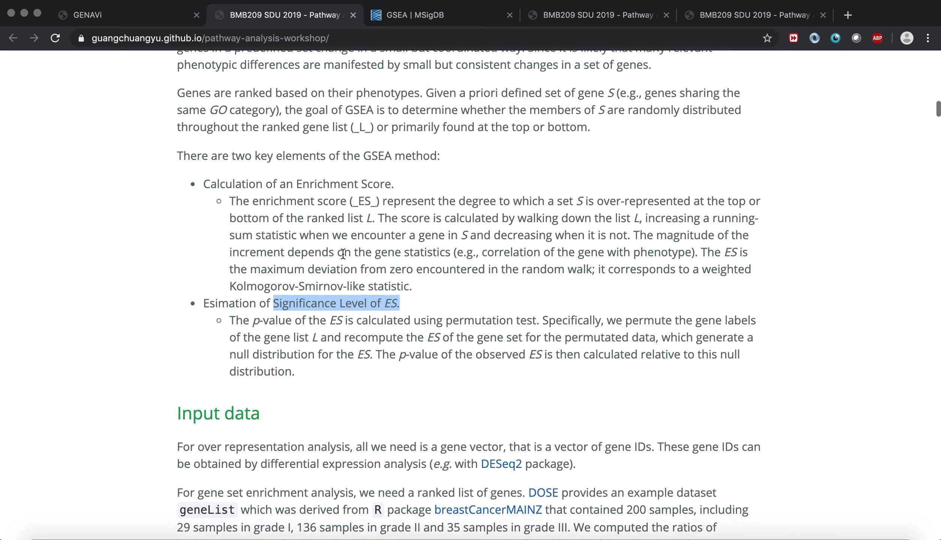
{"action": "scroll", "coordinate": [342, 254], "scroll_direction": "down", "scroll_amount": 10}
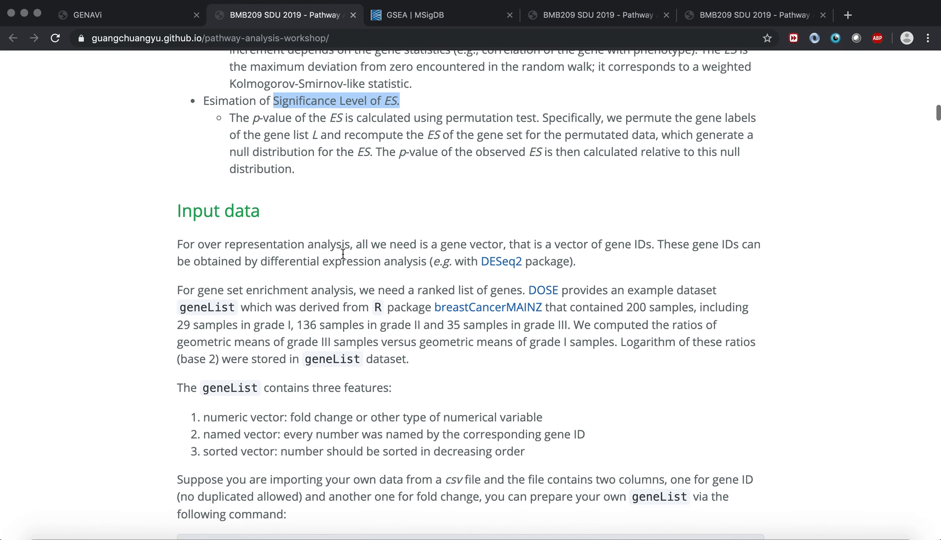
{"action": "scroll", "coordinate": [343, 253], "scroll_direction": "down", "scroll_amount": 10}
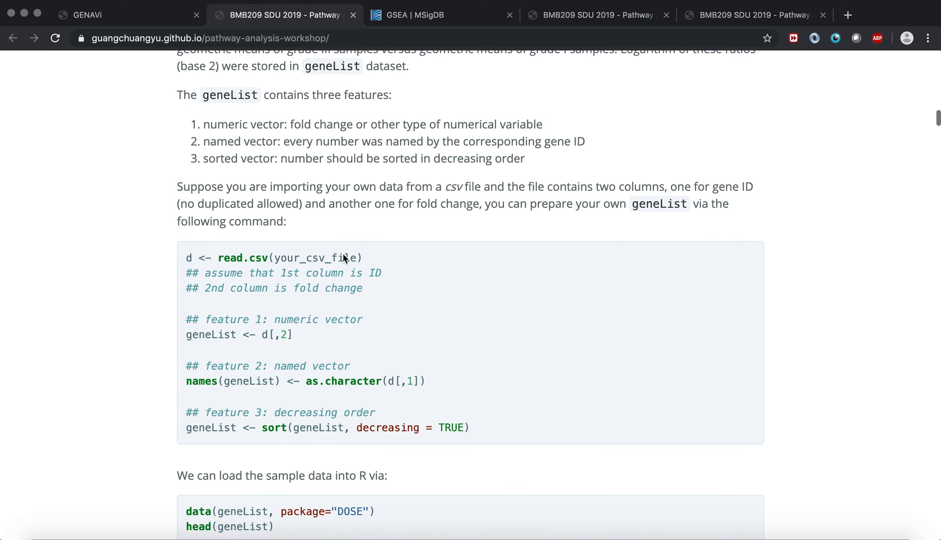
{"action": "scroll", "coordinate": [363, 320], "scroll_direction": "down", "scroll_amount": 20}
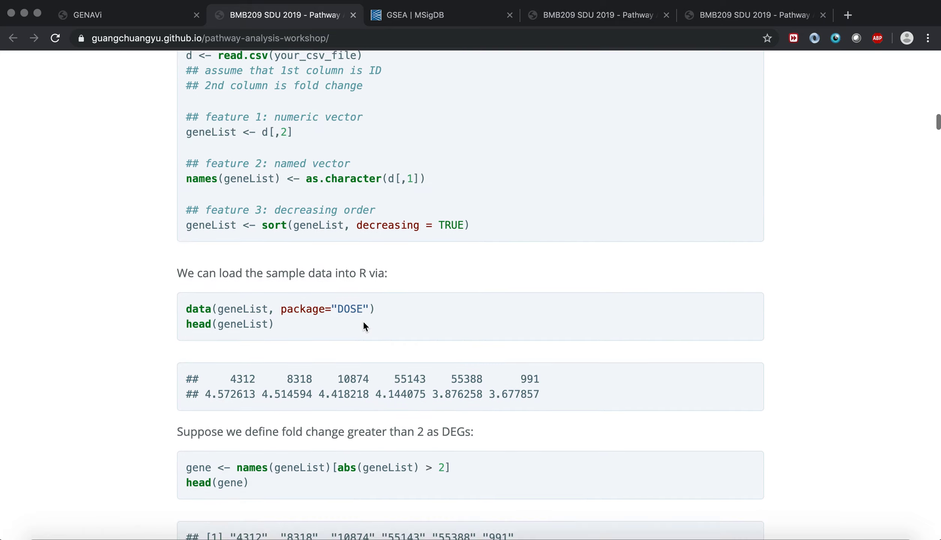
{"action": "scroll", "coordinate": [358, 311], "scroll_direction": "down", "scroll_amount": 20}
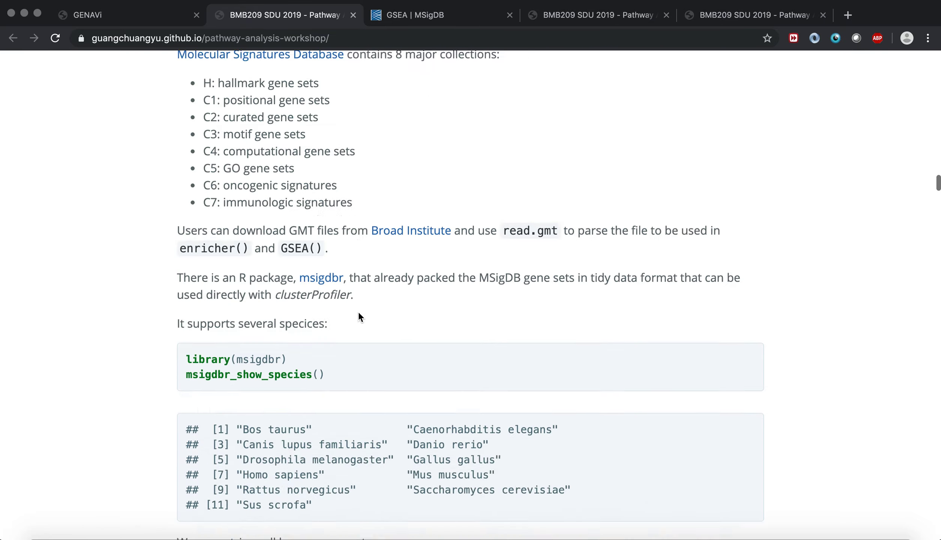
{"action": "scroll", "coordinate": [358, 315], "scroll_direction": "down", "scroll_amount": 20}
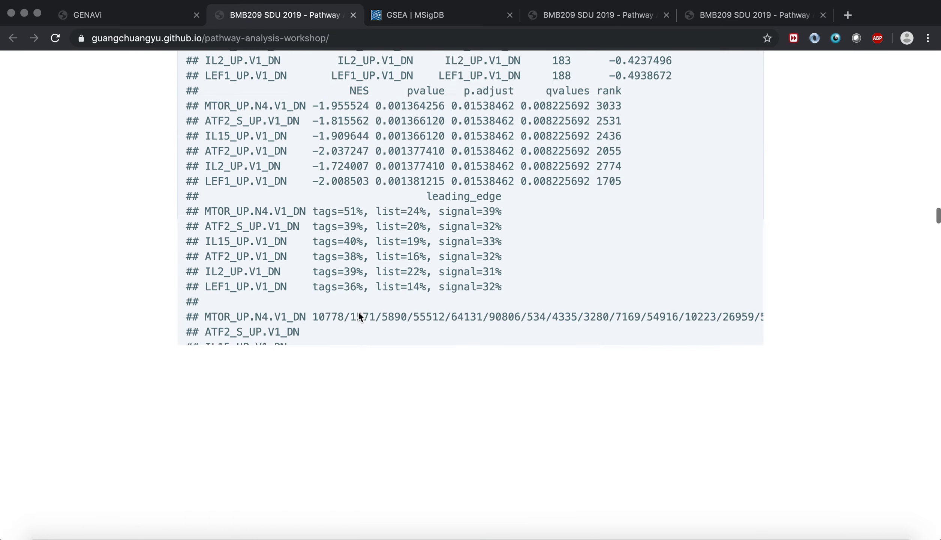
{"action": "scroll", "coordinate": [358, 313], "scroll_direction": "up", "scroll_amount": 20}
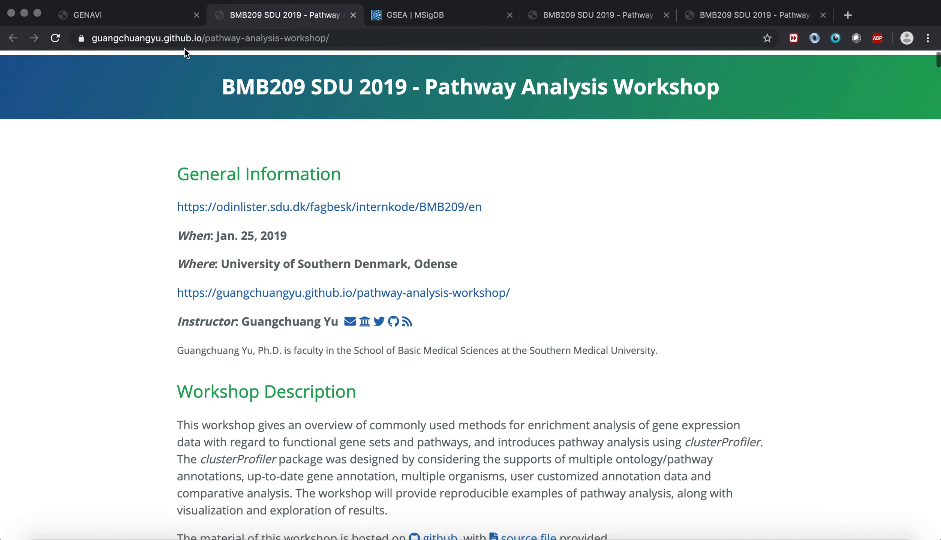
Step: Switch to GENAVi and upload subtype_BRCA_Subtype_PAM50_LumA_vs_Basal.csv from Downloads as the DEA results for enrichment analysis
{"action": "left_click", "coordinate": [153, 14]}
{"action": "left_click", "coordinate": [260, 210]}
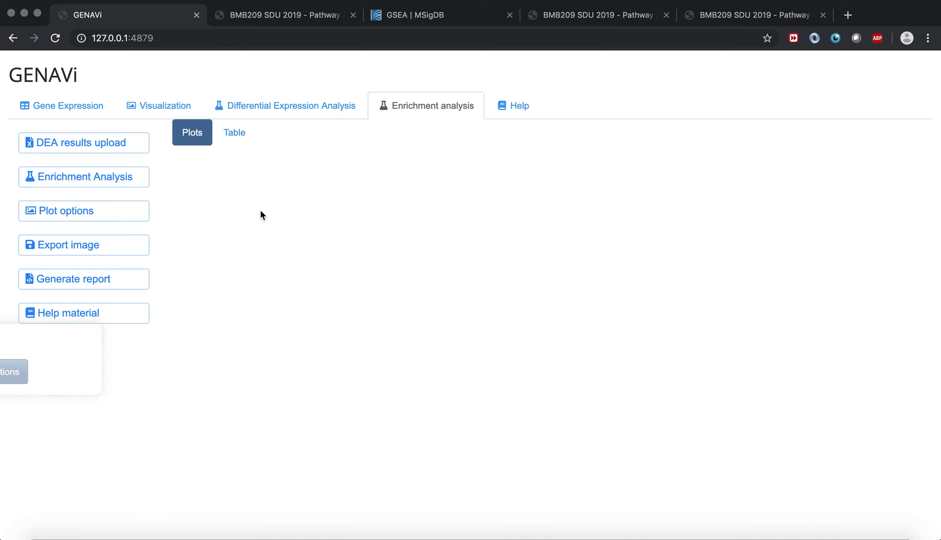
{"action": "left_click", "coordinate": [133, 153]}
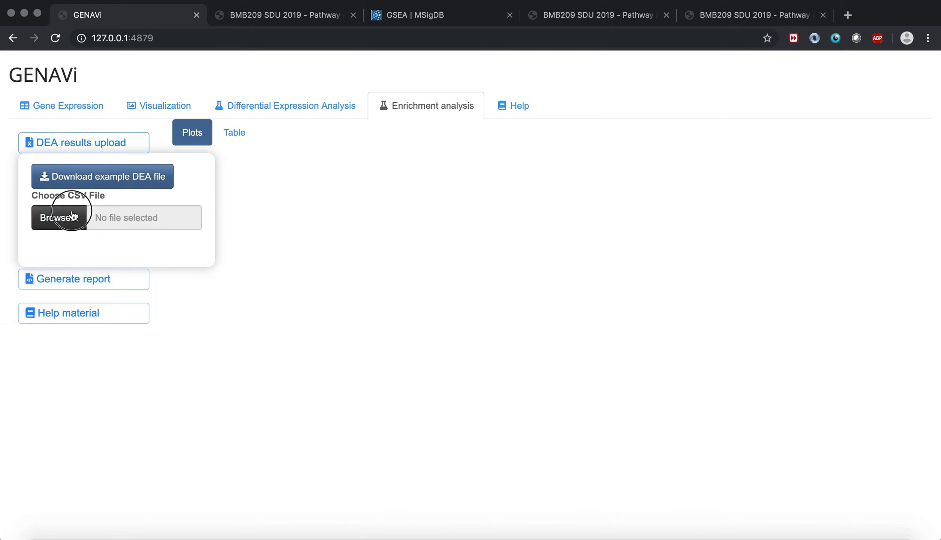
{"action": "left_click", "coordinate": [64, 217]}
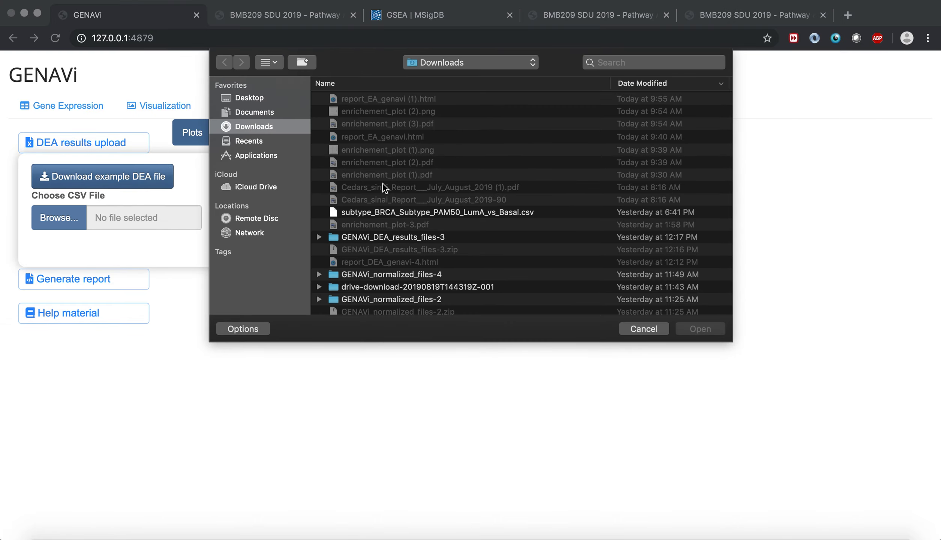
{"action": "double_click", "coordinate": [379, 212]}
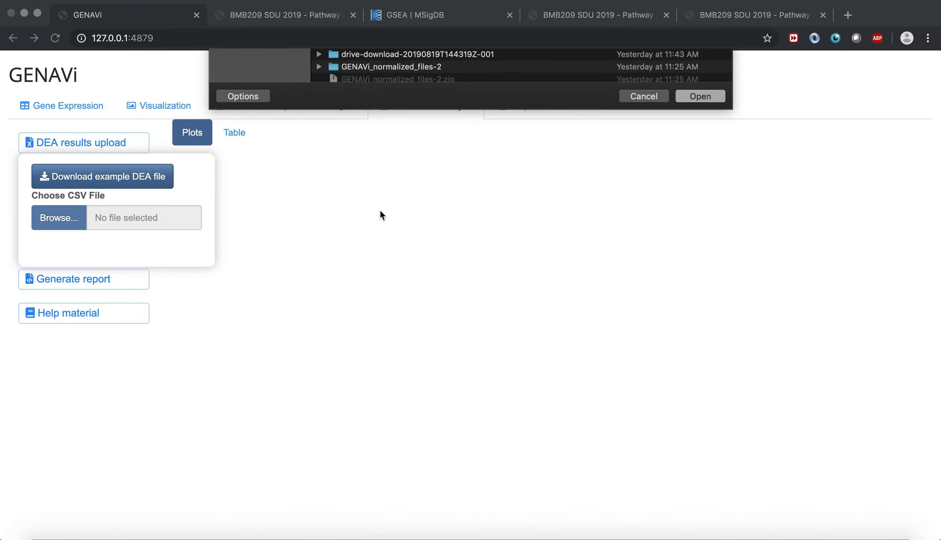
{"action": "left_click", "coordinate": [293, 234]}
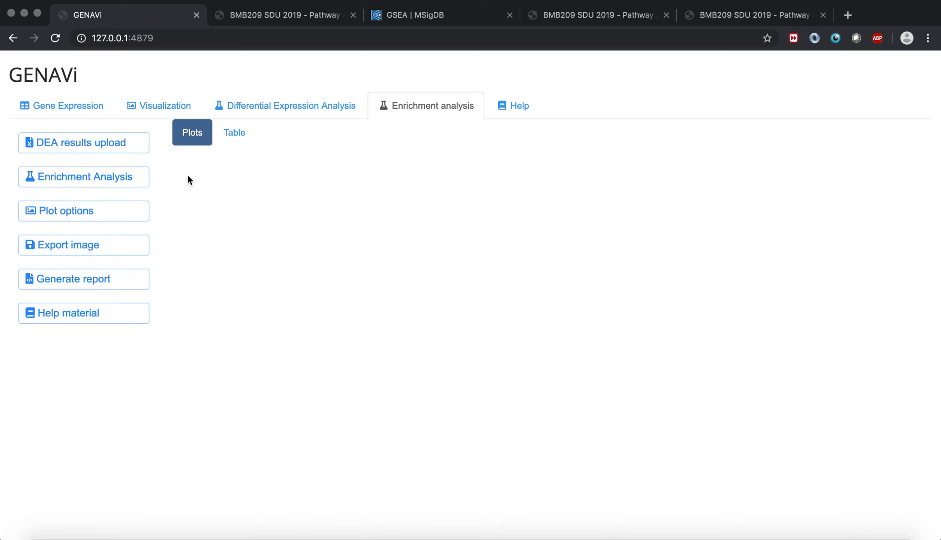
Step: Run an ORA WikiPathways analysis on upregulated genes with p-value and P-adj cut-offs of 0.05 and a LogFC cut-off of 1
{"action": "left_click", "coordinate": [130, 183]}
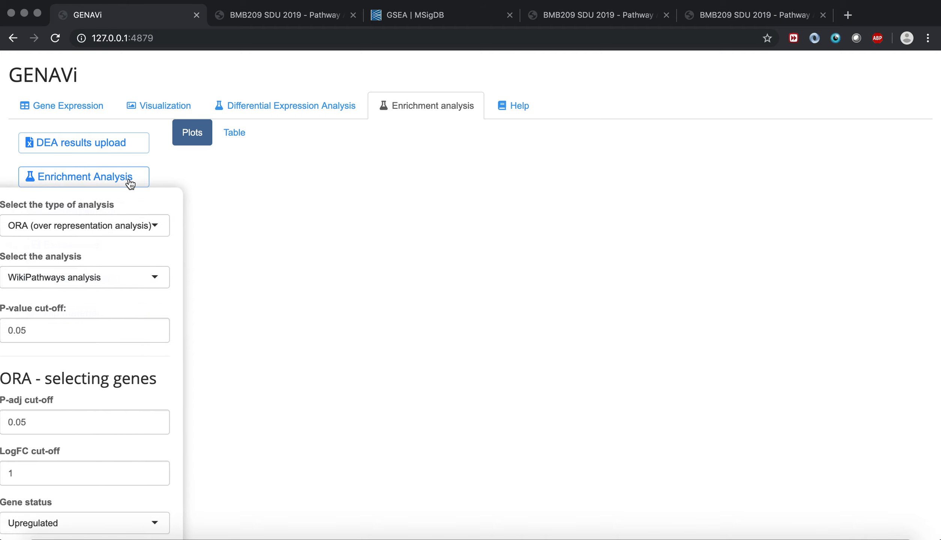
{"action": "scroll", "coordinate": [102, 521], "scroll_direction": "down", "scroll_amount": 2}
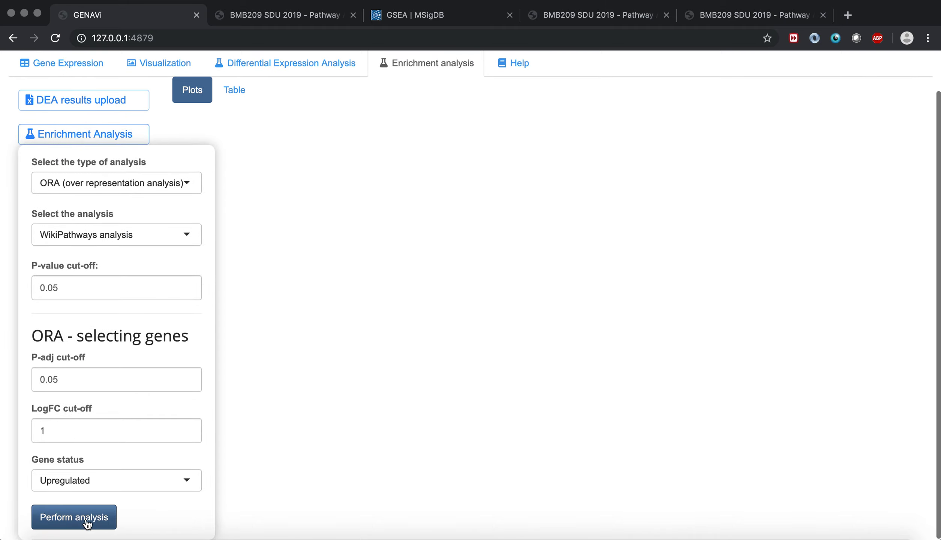
{"action": "left_click", "coordinate": [84, 518]}
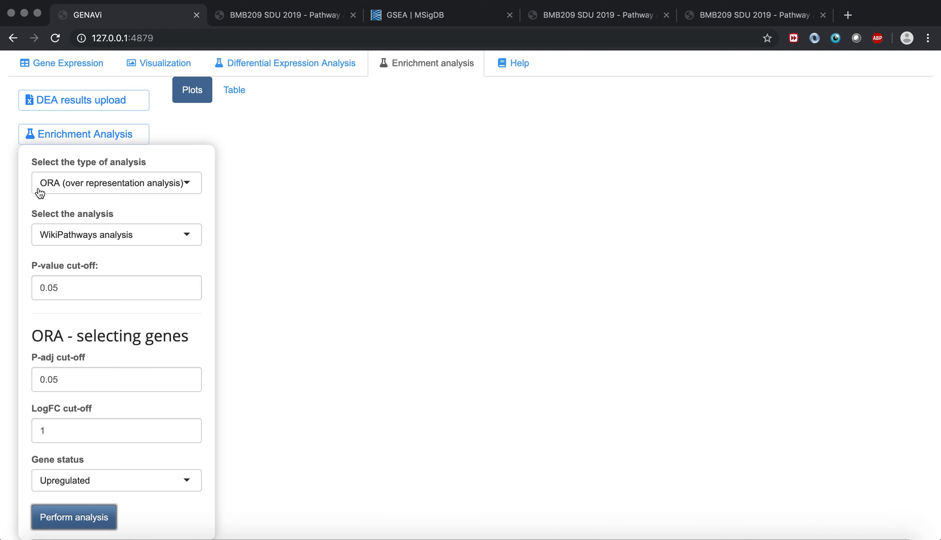
Step: Run the over representation analysis on the upregulated genes with KEGG Analysis instead of WikiPathways
{"action": "left_click", "coordinate": [92, 237]}
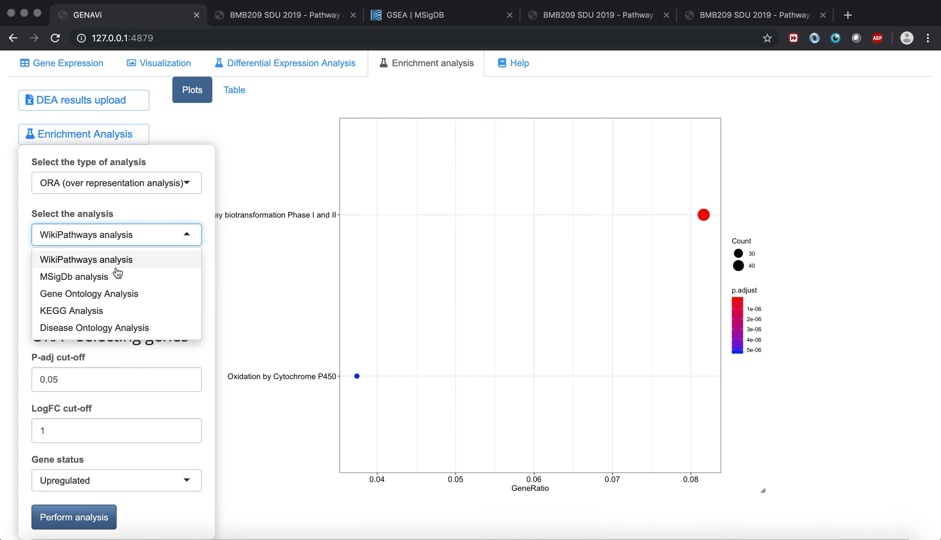
{"action": "left_click", "coordinate": [114, 311]}
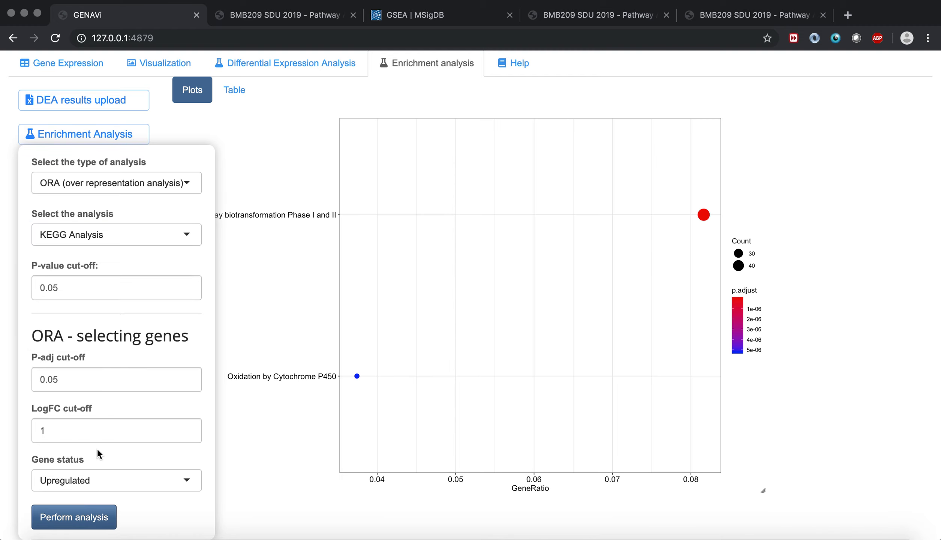
{"action": "left_click", "coordinate": [79, 511]}
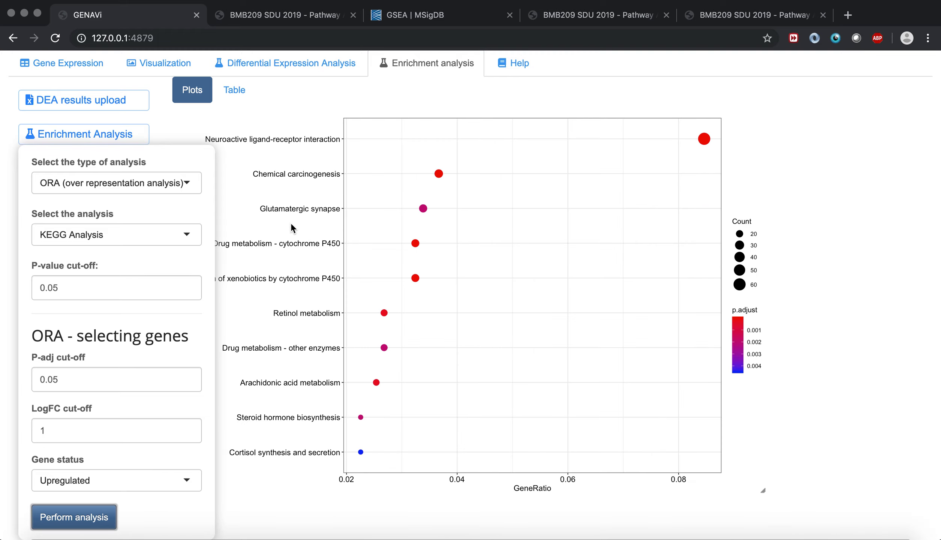
{"action": "left_click", "coordinate": [292, 226]}
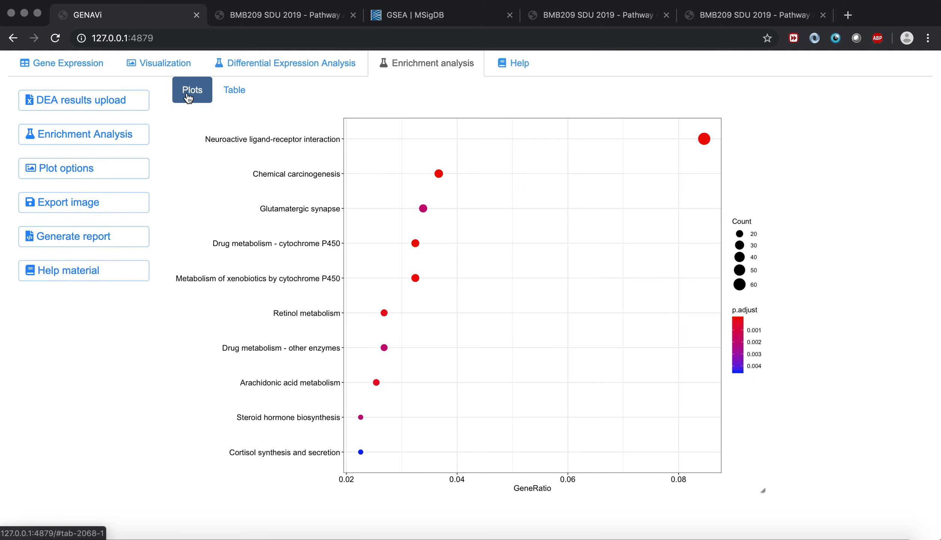
Step: Examine the KEGG enrichment results table, including gene ratios and p-values, and return to the plot view
{"action": "scroll", "coordinate": [184, 99], "scroll_direction": "up", "scroll_amount": 2}
{"action": "left_click", "coordinate": [228, 135]}
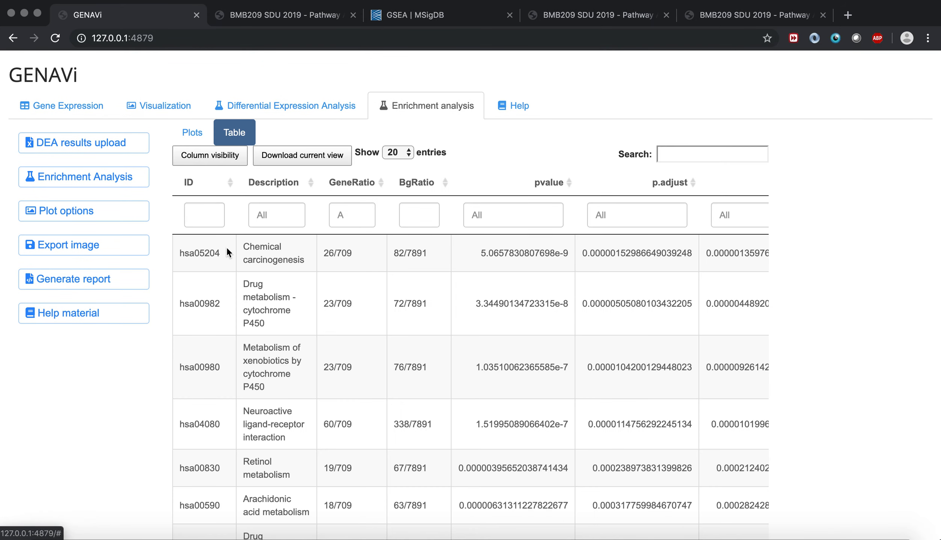
{"action": "scroll", "coordinate": [227, 247], "scroll_direction": "down", "scroll_amount": 1}
{"action": "scroll", "coordinate": [226, 247], "scroll_direction": "down", "scroll_amount": 3}
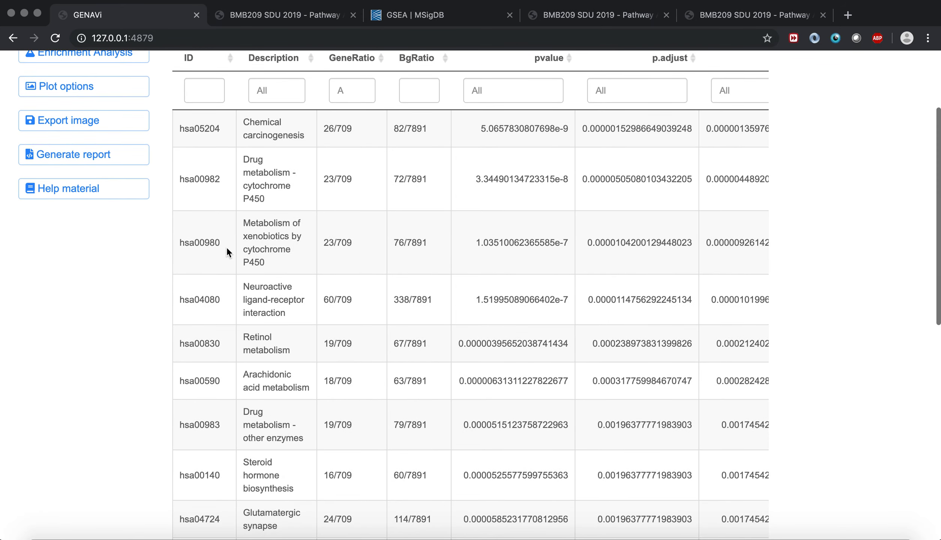
{"action": "scroll", "coordinate": [227, 247], "scroll_direction": "up", "scroll_amount": 3}
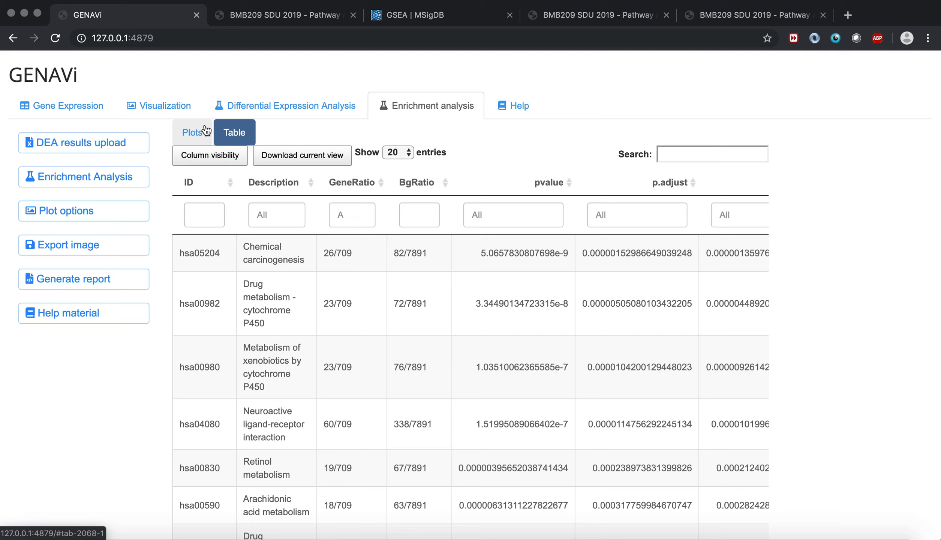
{"action": "left_click", "coordinate": [207, 130]}
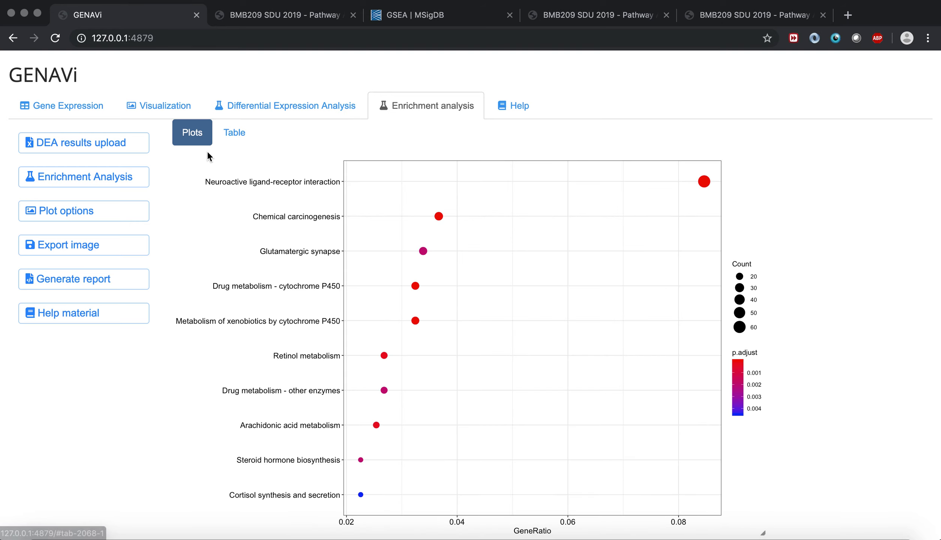
Step: Display the KEGG results as an enrichment map (network) plot
{"action": "left_click", "coordinate": [113, 216]}
{"action": "left_click", "coordinate": [83, 259]}
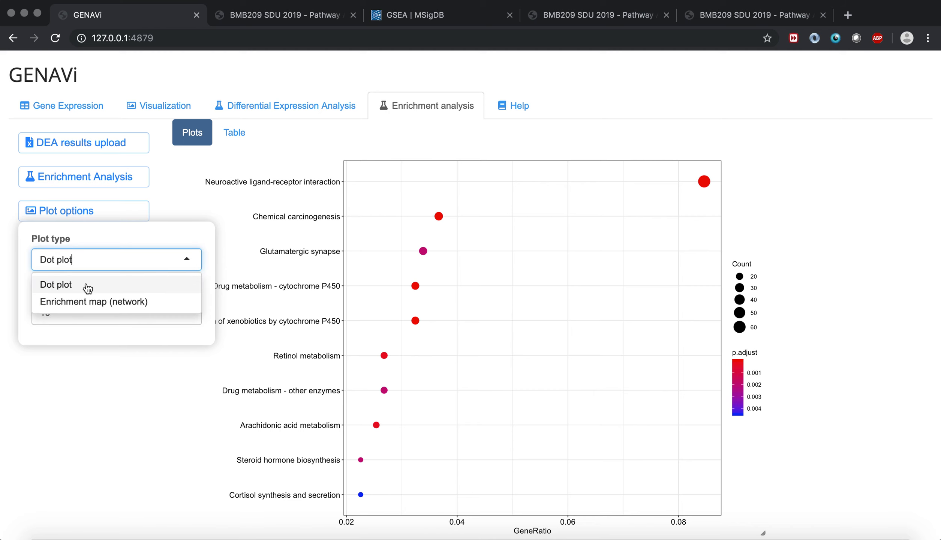
{"action": "left_click", "coordinate": [86, 300]}
{"action": "left_click", "coordinate": [197, 202]}
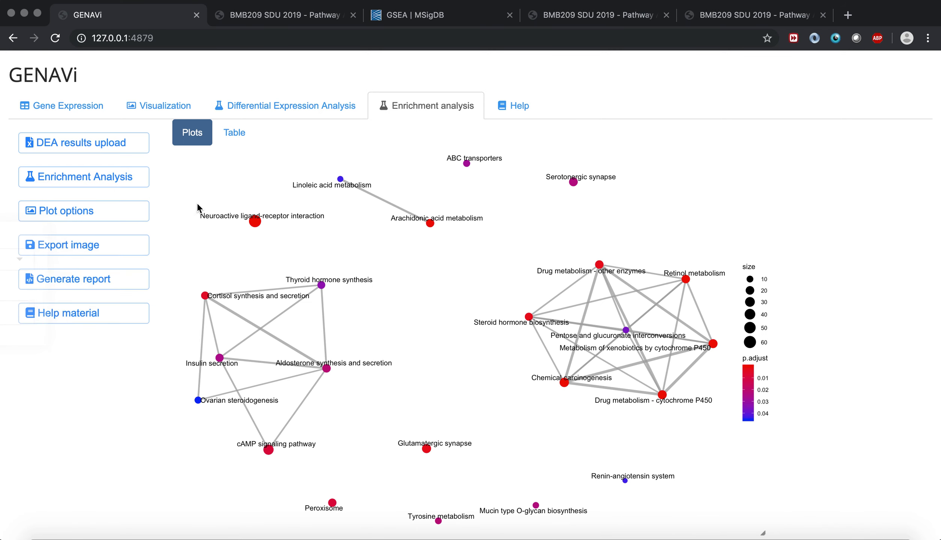
Step: Set the plot type to Dot plot and the number of categories to 3
{"action": "left_click", "coordinate": [122, 220]}
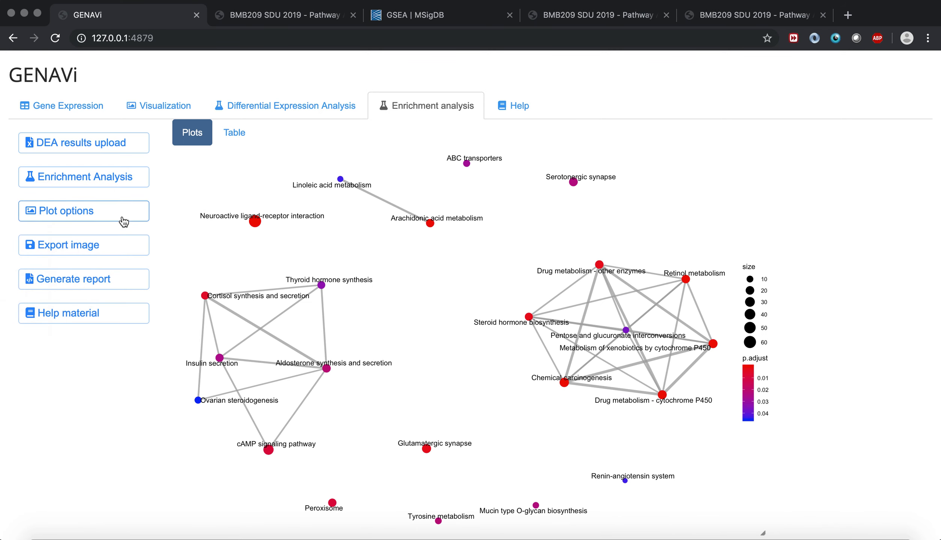
{"action": "left_click", "coordinate": [113, 219]}
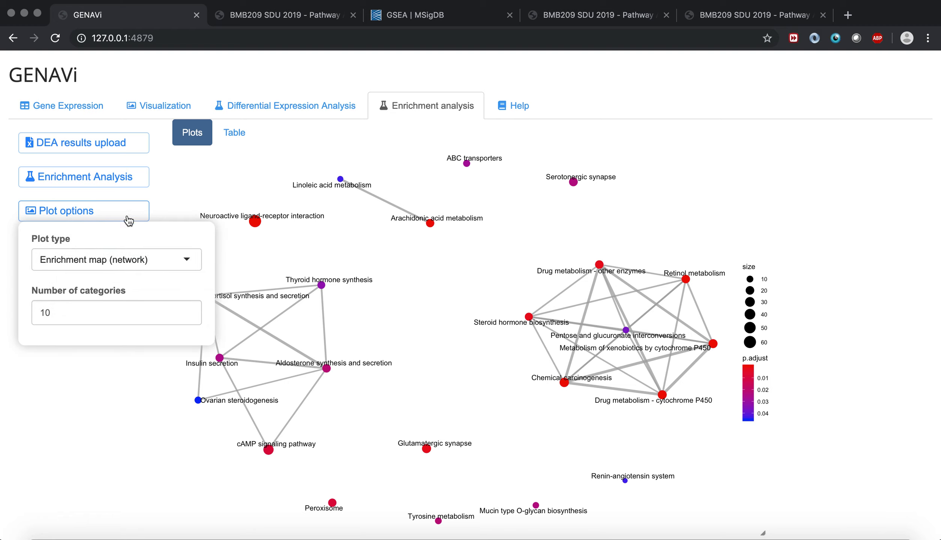
{"action": "left_click", "coordinate": [95, 264]}
{"action": "left_click", "coordinate": [95, 280]}
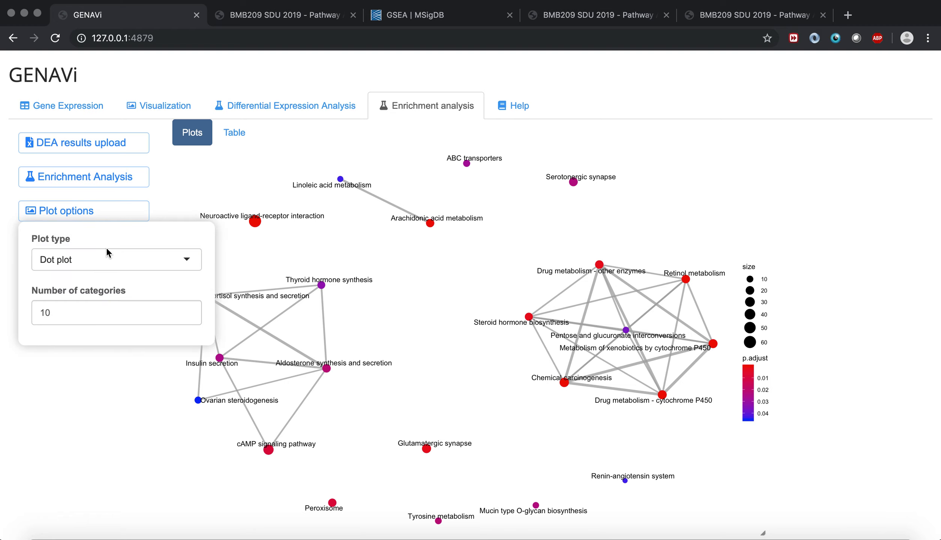
{"action": "double_click", "coordinate": [76, 311]}
{"action": "type", "text": "3"}
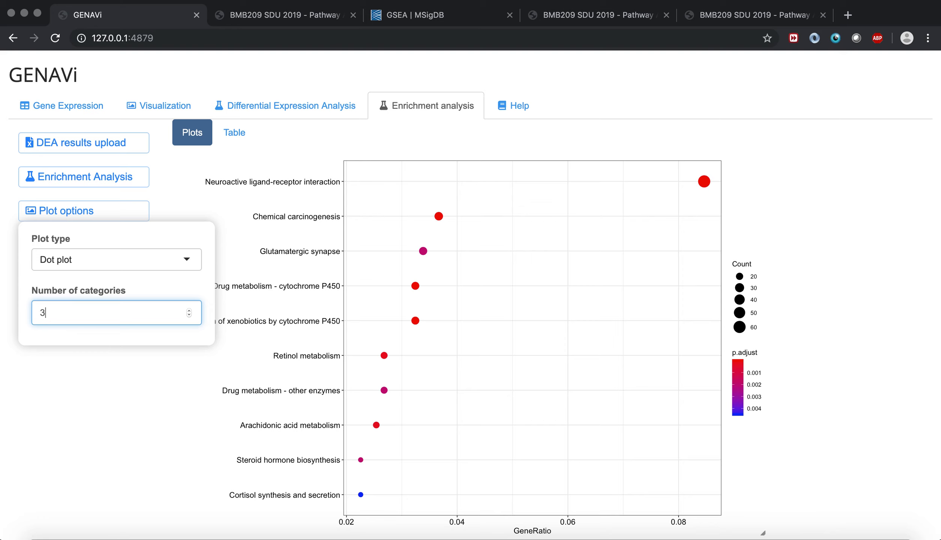
{"action": "left_click", "coordinate": [248, 259]}
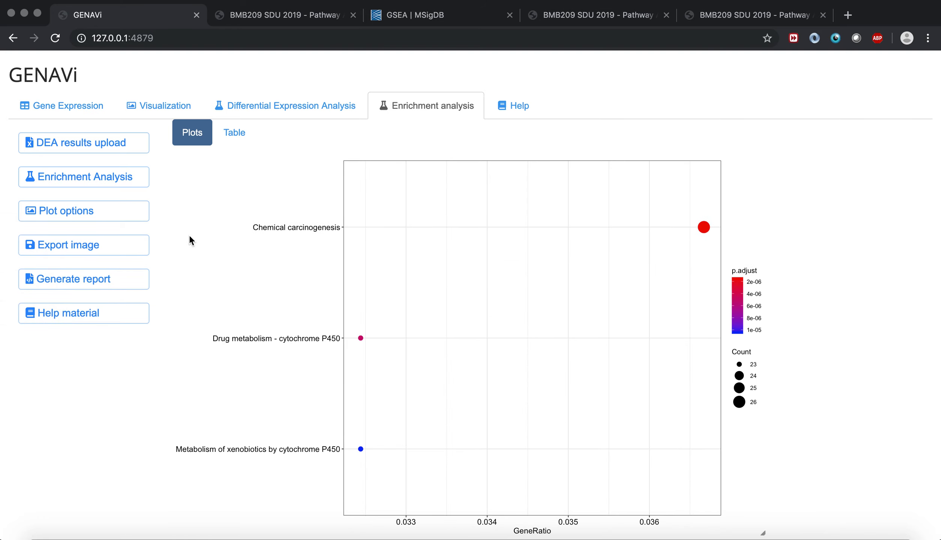
Step: Export the dot plot as enrichement_plot.pdf with a figure width and height of 10 in
{"action": "left_click", "coordinate": [106, 251]}
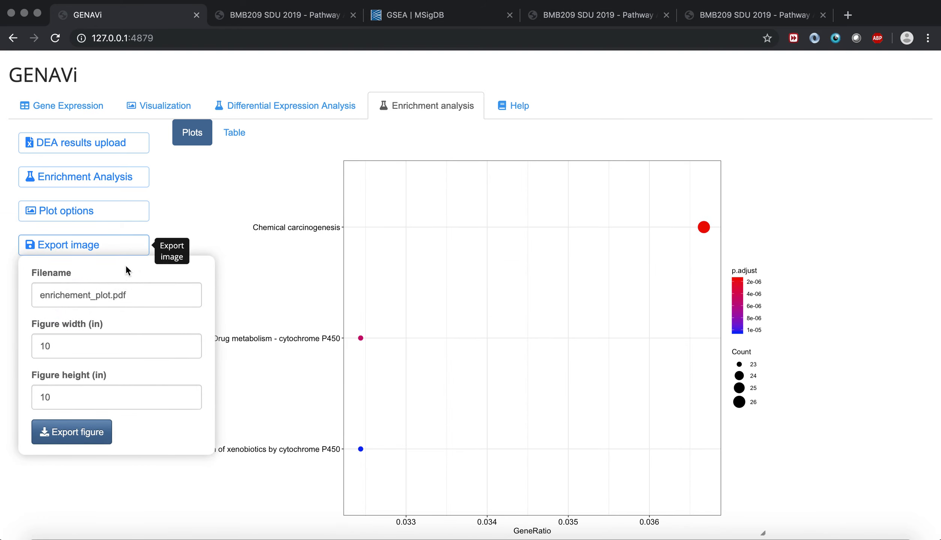
{"action": "left_click", "coordinate": [71, 431]}
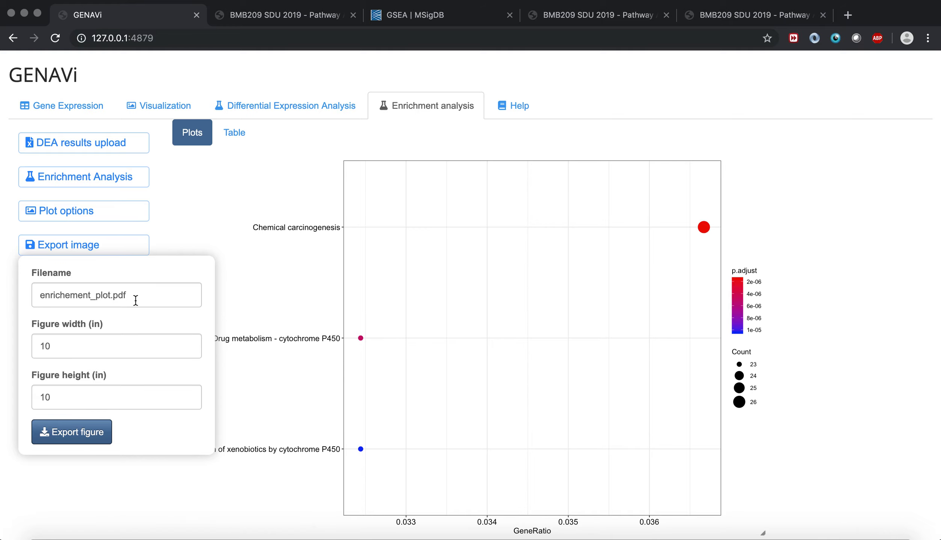
Step: Close the opened PDF figure and export the dot plot again as enrichement_plot.png
{"action": "key", "text": "super+w"}
{"action": "scroll", "coordinate": [188, 264], "scroll_direction": "down", "scroll_amount": 10}
{"action": "key", "text": "super+q"}
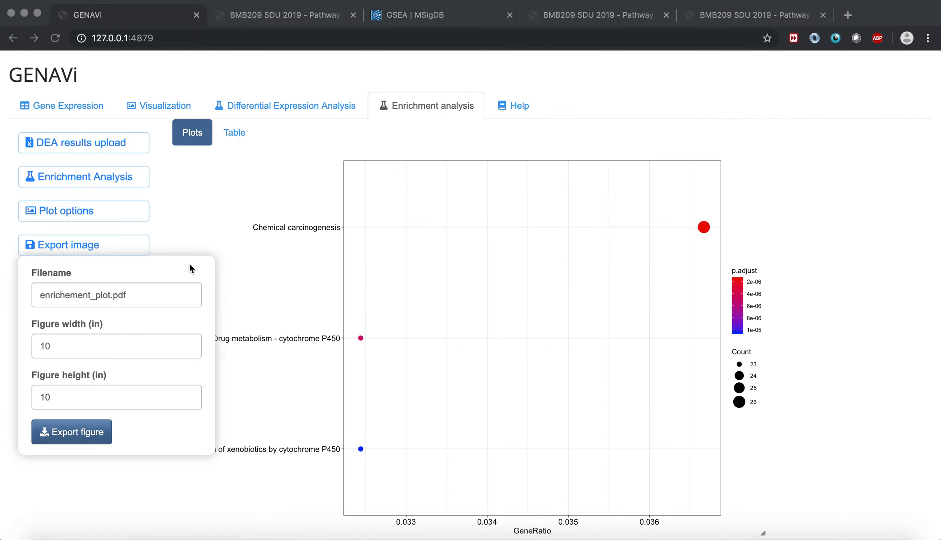
{"action": "left_click", "coordinate": [130, 298]}
{"action": "key", "text": "BackSpace"}
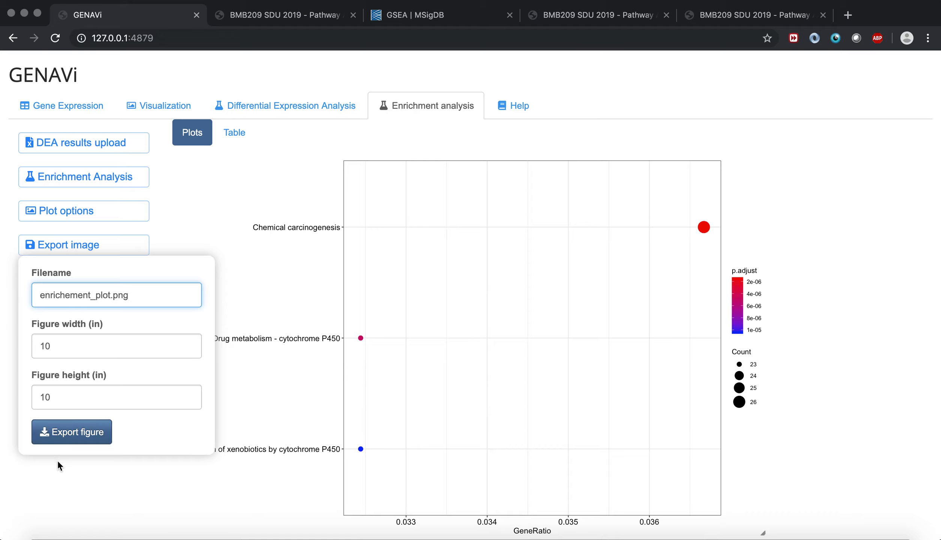
{"action": "left_click", "coordinate": [64, 431]}
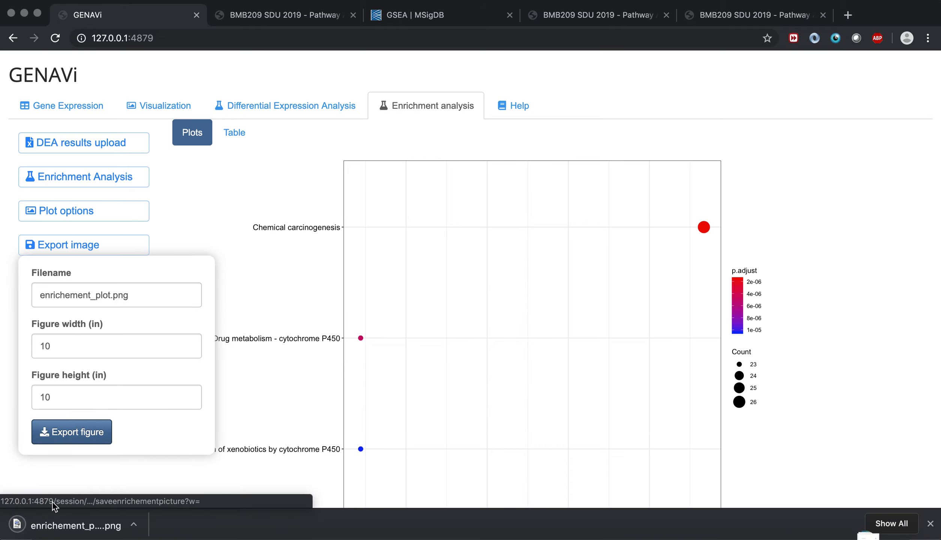
Step: Open the exported PNG to check it, and close both its viewer and the export settings
{"action": "left_click", "coordinate": [60, 525]}
{"action": "key", "text": "super+q"}
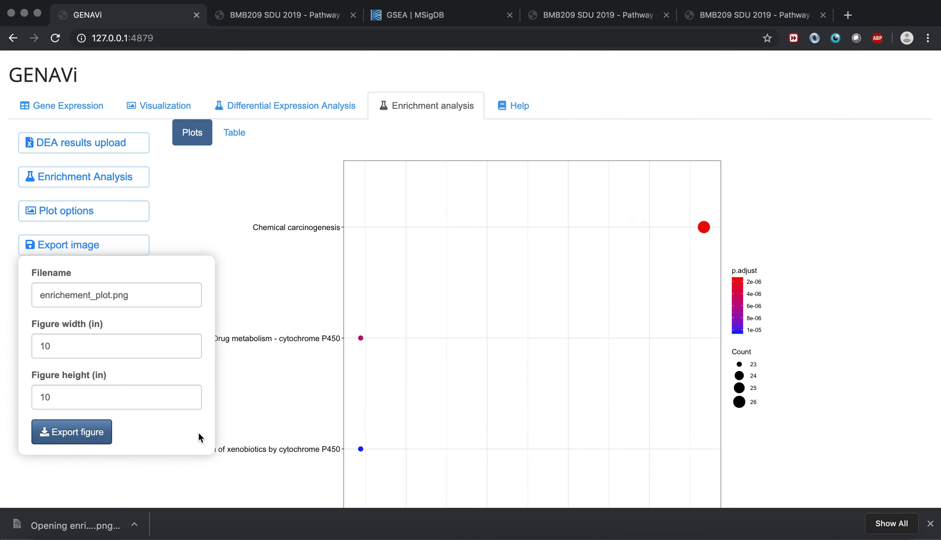
{"action": "left_click", "coordinate": [273, 336]}
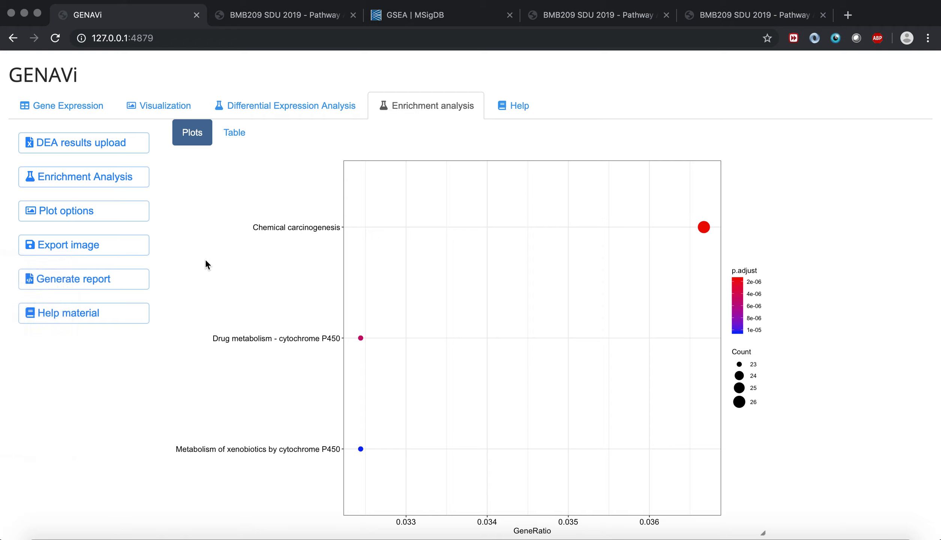
Step: Generate the enrichment analysis HTML report, download it and open the downloaded file
{"action": "left_click", "coordinate": [75, 280]}
{"action": "left_click", "coordinate": [63, 311]}
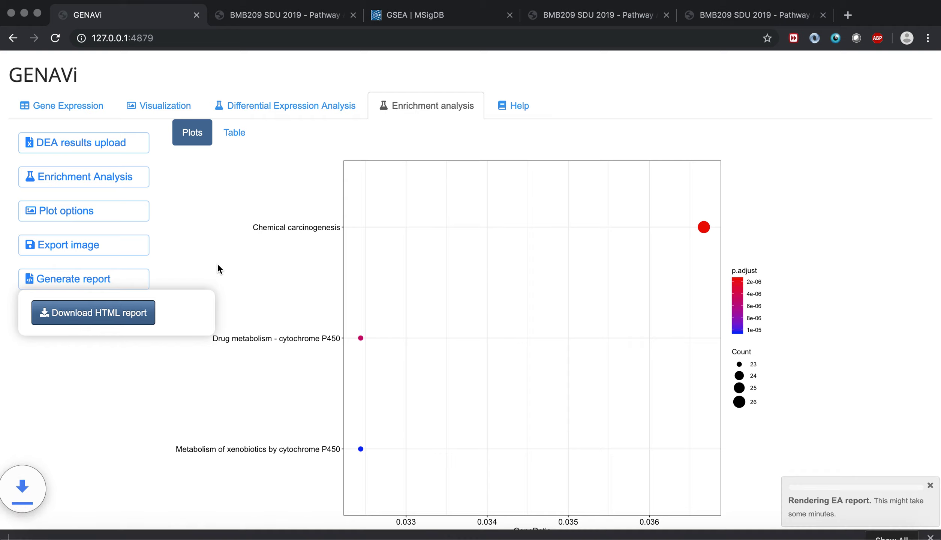
{"action": "left_click", "coordinate": [63, 524]}
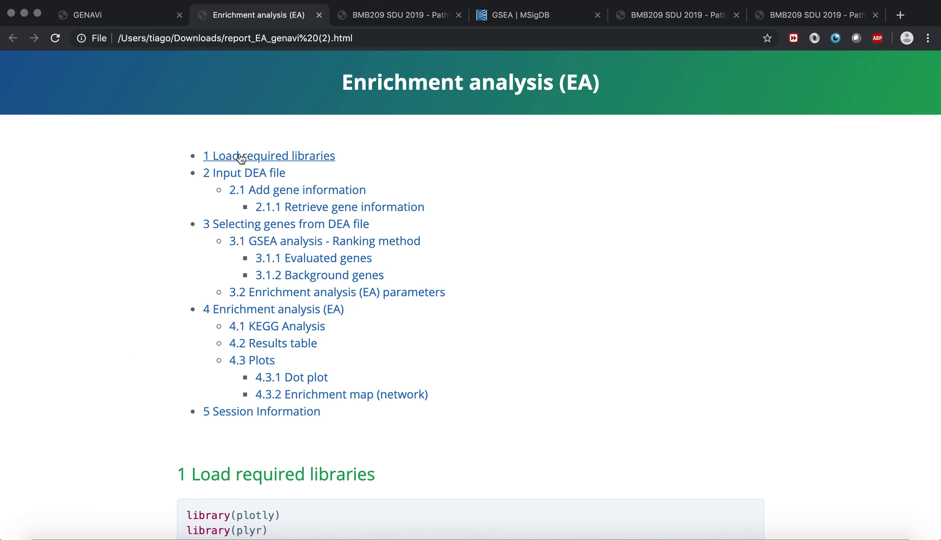
Step: Read the report from the required libraries section through the Input DEA file code and the columns of its table
{"action": "left_click", "coordinate": [244, 155]}
{"action": "left_click_drag", "start_coordinate": [179, 93], "coordinate": [294, 136]}
{"action": "scroll", "coordinate": [294, 136], "scroll_direction": "down", "scroll_amount": 5}
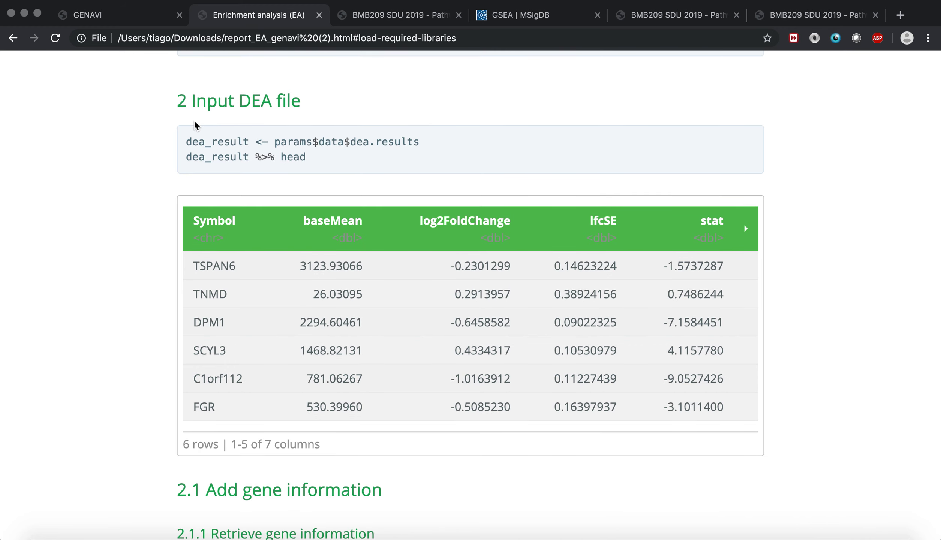
{"action": "left_click_drag", "start_coordinate": [307, 157], "coordinate": [191, 142]}
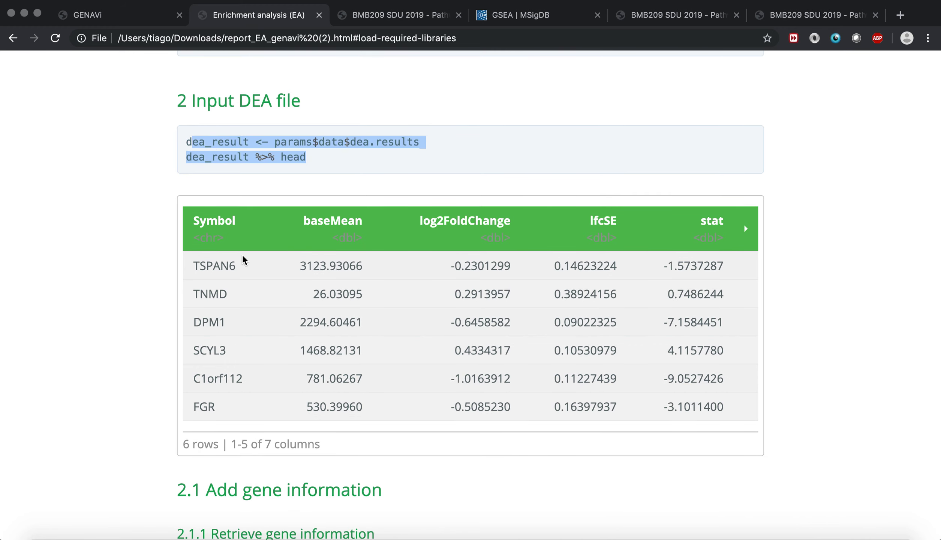
{"action": "left_click", "coordinate": [746, 228]}
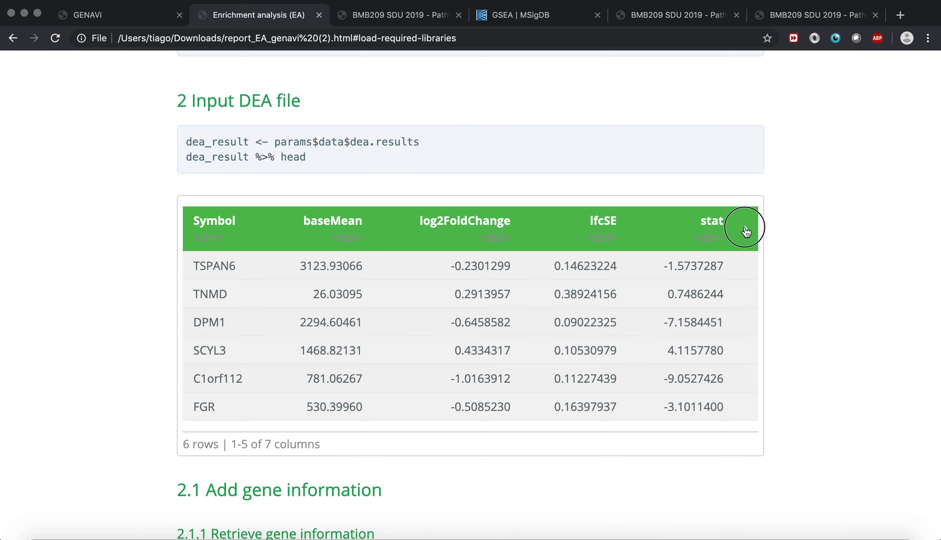
{"action": "left_click", "coordinate": [187, 240]}
{"action": "left_click_drag", "start_coordinate": [200, 221], "coordinate": [246, 226]}
{"action": "scroll", "coordinate": [225, 311], "scroll_direction": "down", "scroll_amount": 2}
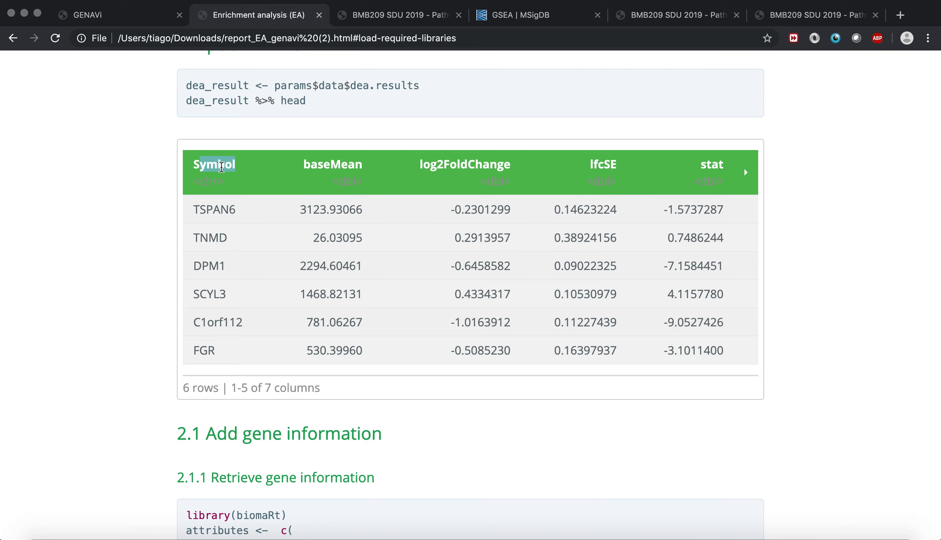
Step: Examine the biomaRt gene information code, including how the Entrez and Ensembl IDs are matched by gene symbol
{"action": "scroll", "coordinate": [223, 225], "scroll_direction": "down", "scroll_amount": 10}
{"action": "left_click", "coordinate": [239, 264]}
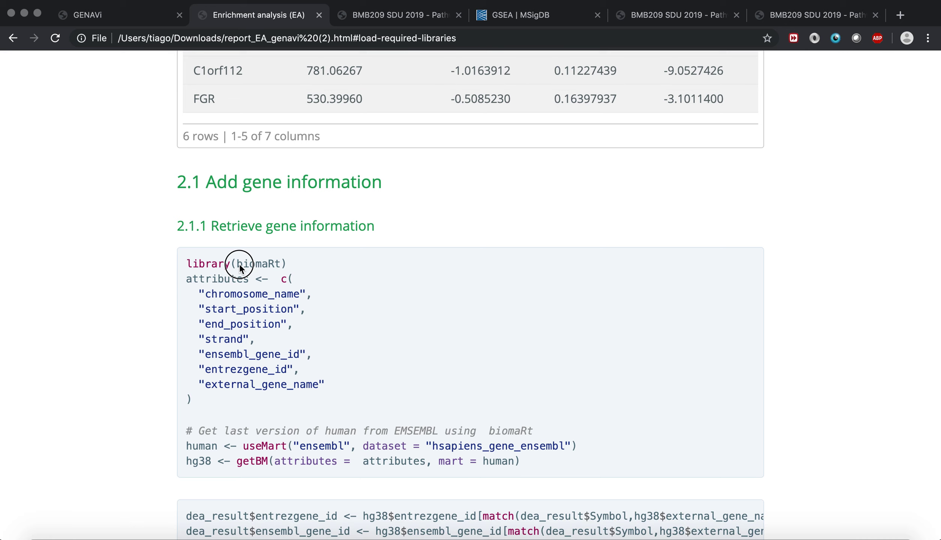
{"action": "double_click", "coordinate": [240, 264]}
{"action": "scroll", "coordinate": [288, 300], "scroll_direction": "down", "scroll_amount": 9}
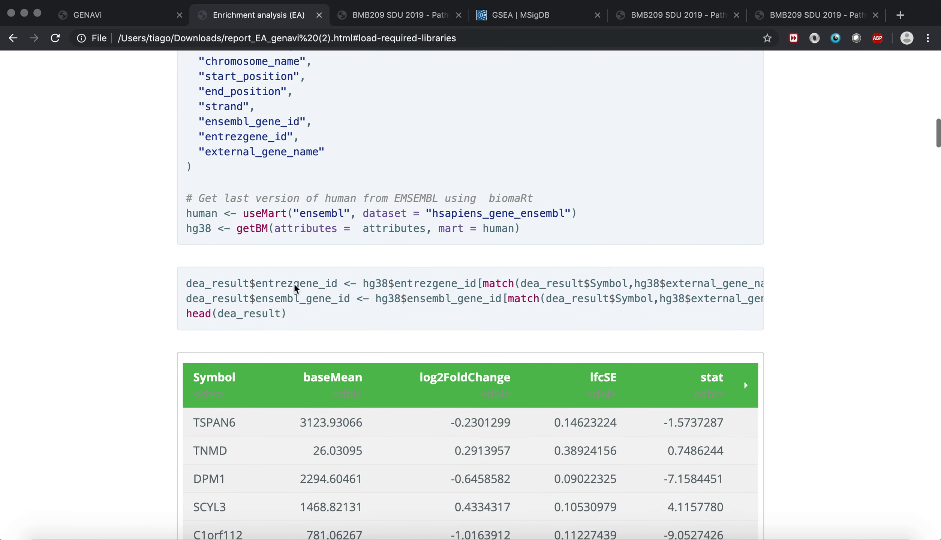
{"action": "left_click_drag", "start_coordinate": [595, 285], "coordinate": [630, 285]}
{"action": "scroll", "coordinate": [626, 284], "scroll_direction": "right", "scroll_amount": 3}
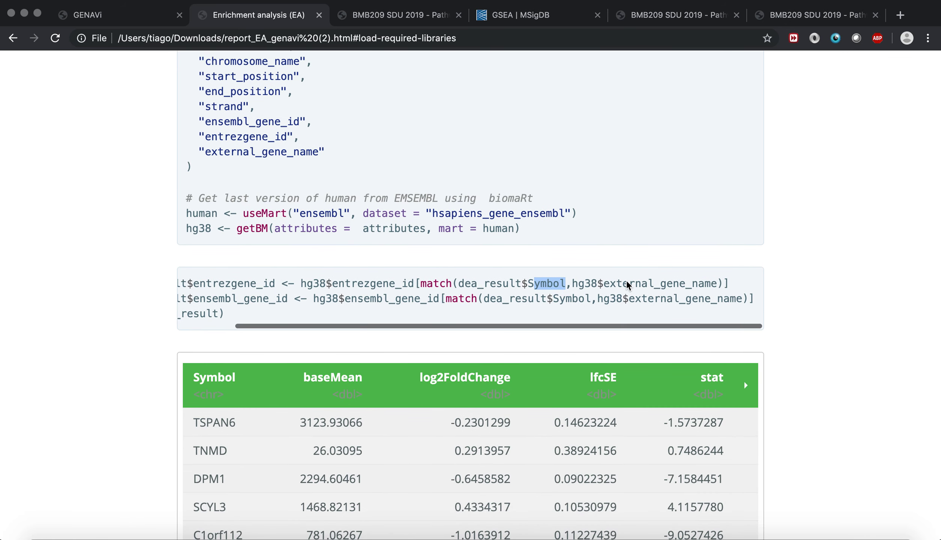
{"action": "scroll", "coordinate": [532, 300], "scroll_direction": "left", "scroll_amount": 3}
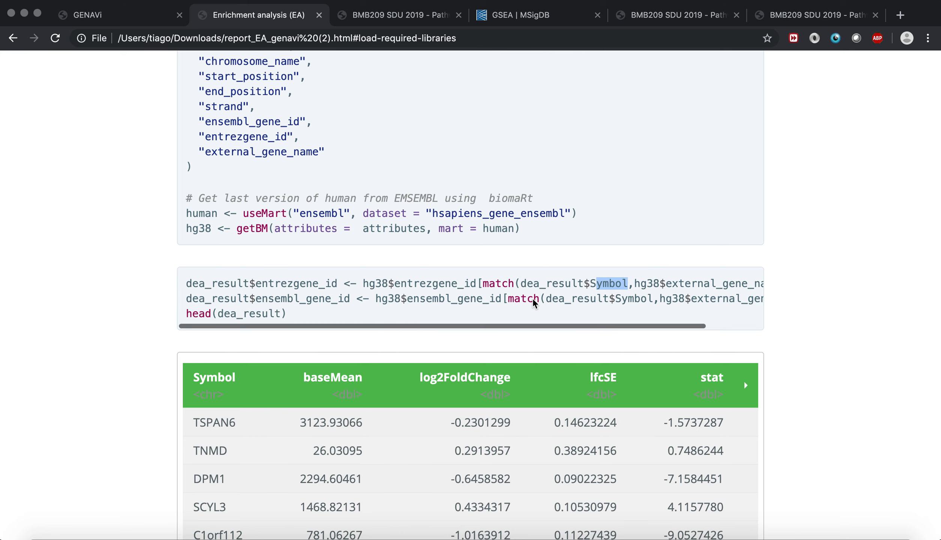
Step: Inspect the entrezgene_id and ensembl_gene_id columns of the annotated DEA table and return to its first columns
{"action": "left_click", "coordinate": [302, 291]}
{"action": "scroll", "coordinate": [300, 305], "scroll_direction": "down", "scroll_amount": 1}
{"action": "scroll", "coordinate": [300, 305], "scroll_direction": "down", "scroll_amount": 2}
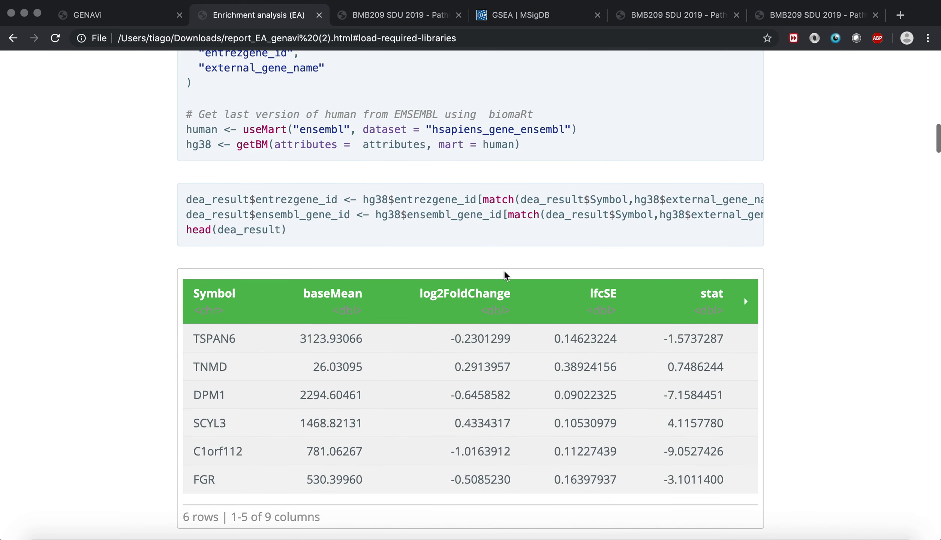
{"action": "left_click", "coordinate": [744, 301]}
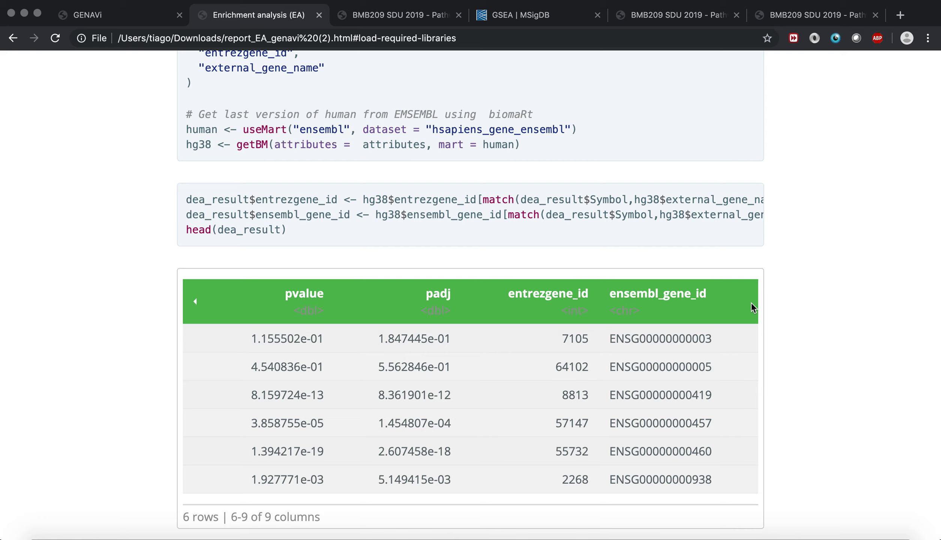
{"action": "double_click", "coordinate": [626, 293]}
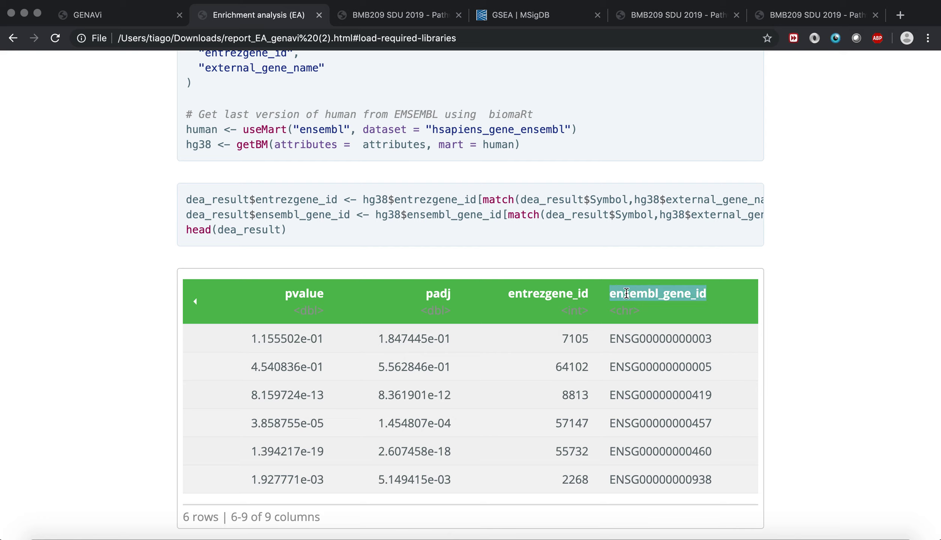
{"action": "double_click", "coordinate": [535, 292]}
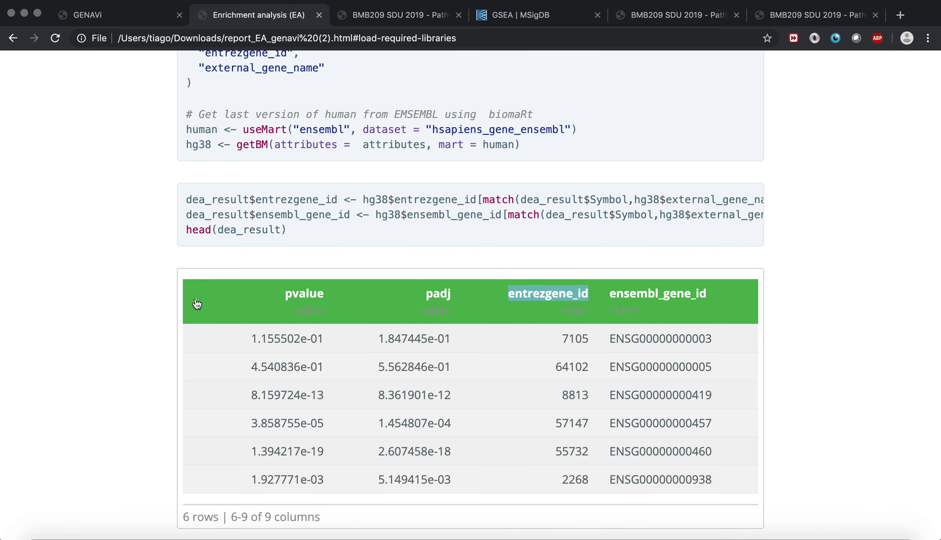
{"action": "left_click", "coordinate": [189, 300]}
Step: Review the gene selection section: ranking method, regulation direction, log FC and FDR cut-offs, and the ORA filtering code
{"action": "scroll", "coordinate": [160, 327], "scroll_direction": "down", "scroll_amount": 8}
{"action": "scroll", "coordinate": [161, 333], "scroll_direction": "down", "scroll_amount": 6}
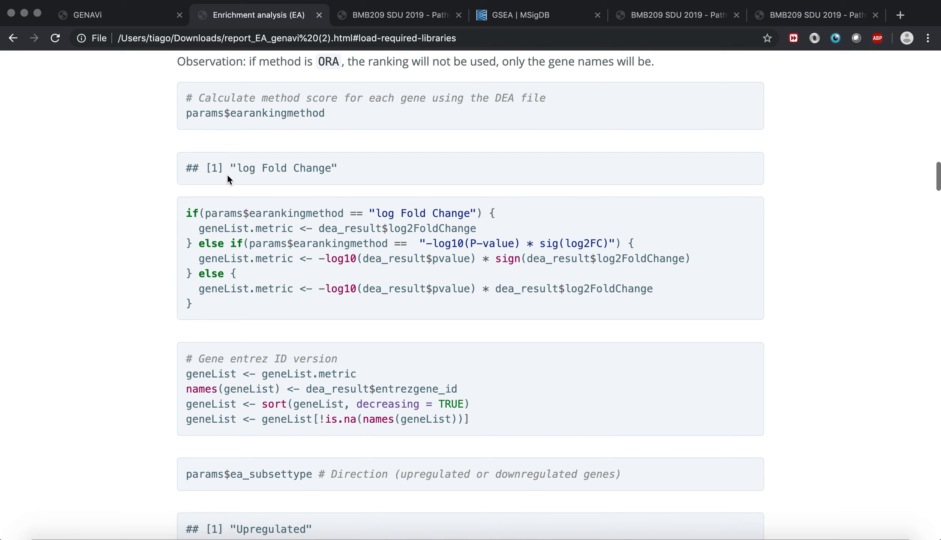
{"action": "scroll", "coordinate": [227, 174], "scroll_direction": "down", "scroll_amount": 7}
{"action": "scroll", "coordinate": [185, 236], "scroll_direction": "down", "scroll_amount": 1}
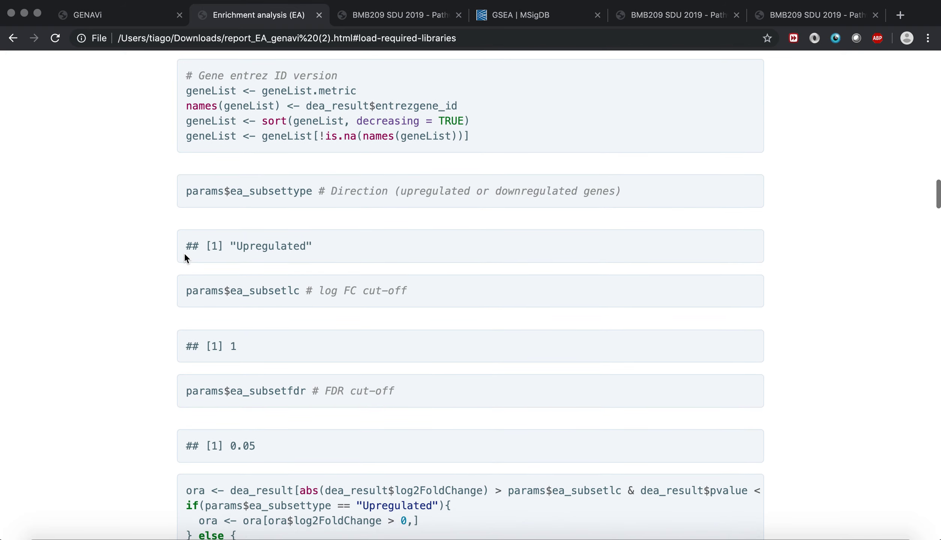
{"action": "left_click_drag", "start_coordinate": [230, 222], "coordinate": [344, 228]}
{"action": "scroll", "coordinate": [344, 227], "scroll_direction": "down", "scroll_amount": 5}
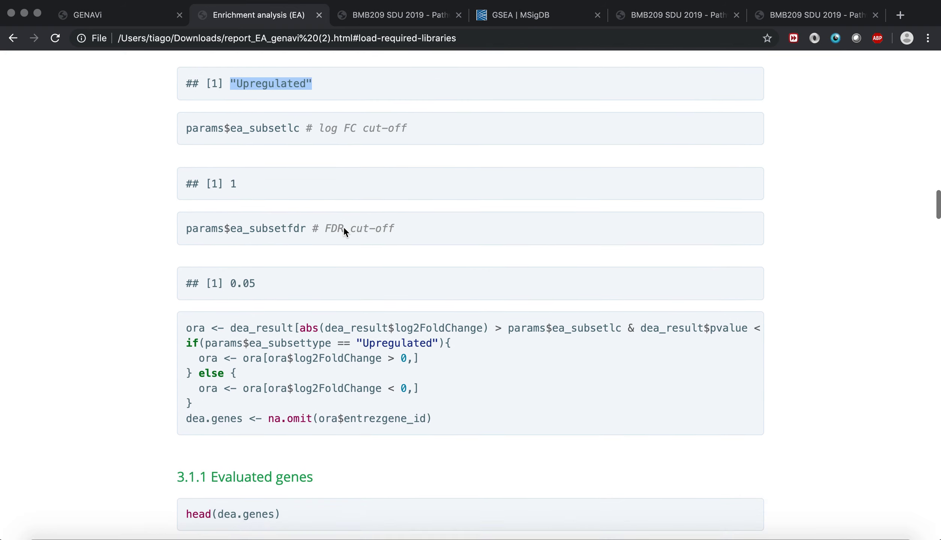
{"action": "scroll", "coordinate": [276, 241], "scroll_direction": "down", "scroll_amount": 3}
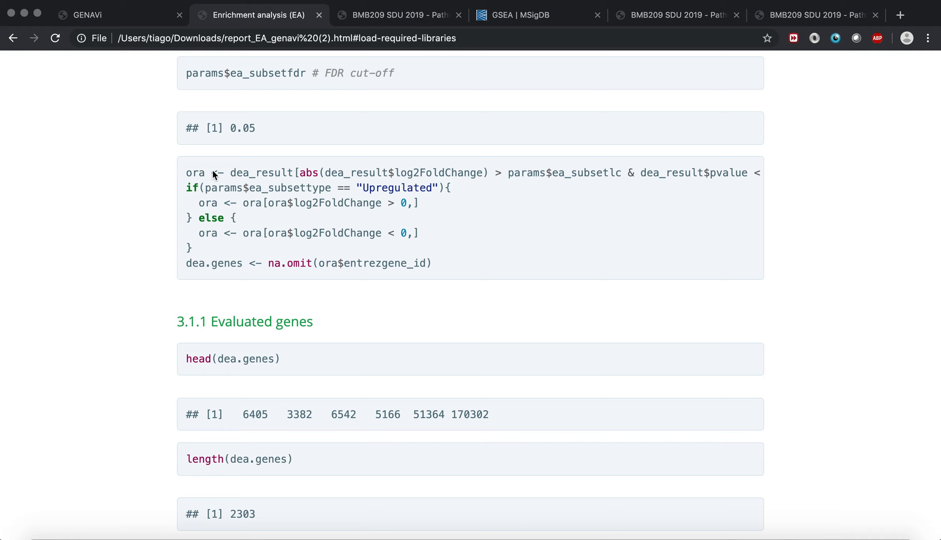
{"action": "left_click_drag", "start_coordinate": [228, 173], "coordinate": [296, 174]}
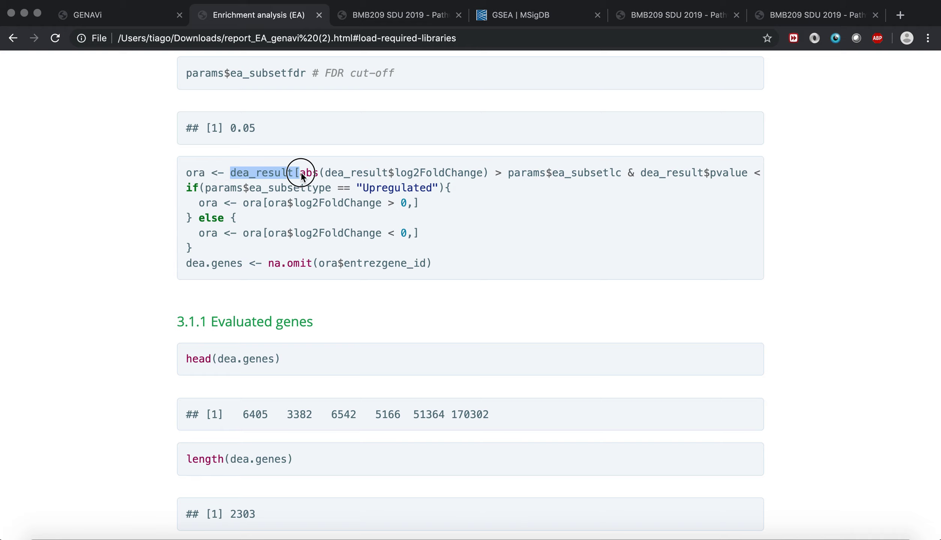
{"action": "double_click", "coordinate": [375, 267]}
{"action": "left_click", "coordinate": [232, 275]}
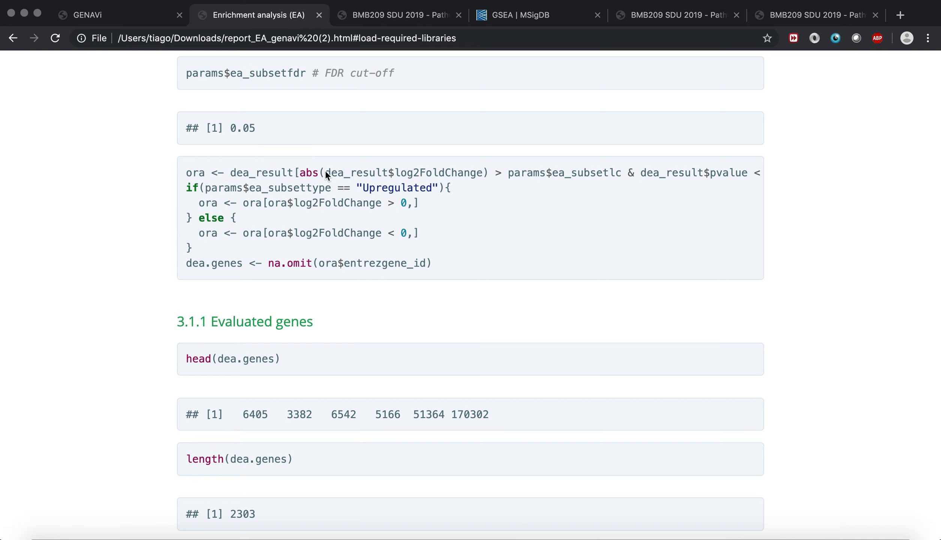
Step: Check the gene lists and their lengths in the Evaluated genes and Background genes sections
{"action": "scroll", "coordinate": [323, 258], "scroll_direction": "down", "scroll_amount": 7}
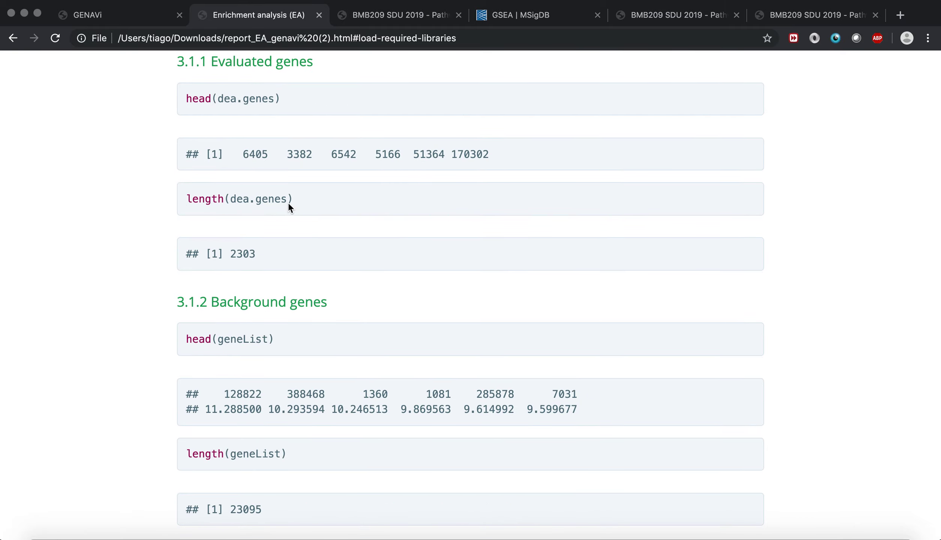
{"action": "double_click", "coordinate": [237, 256]}
{"action": "scroll", "coordinate": [289, 256], "scroll_direction": "down", "scroll_amount": 2}
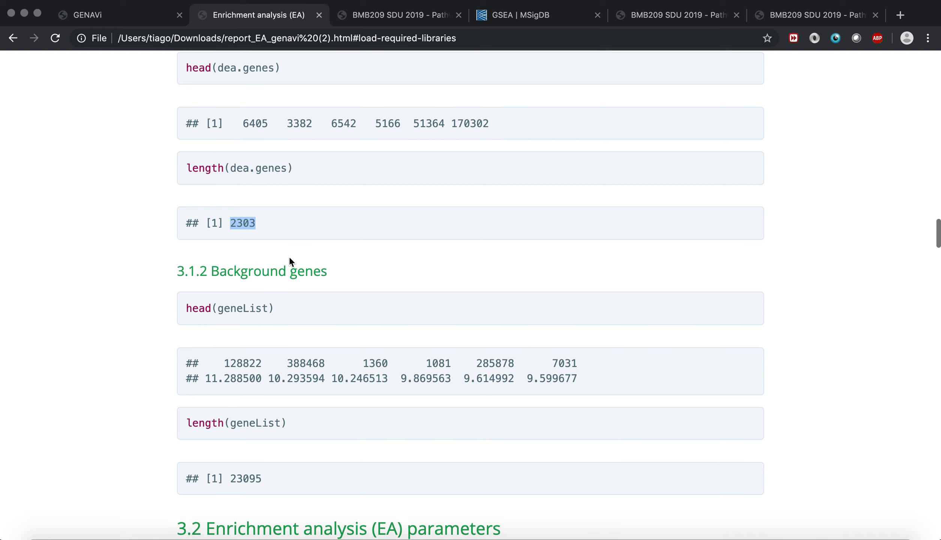
{"action": "scroll", "coordinate": [289, 259], "scroll_direction": "down", "scroll_amount": 3}
{"action": "left_click_drag", "start_coordinate": [219, 160], "coordinate": [283, 164]}
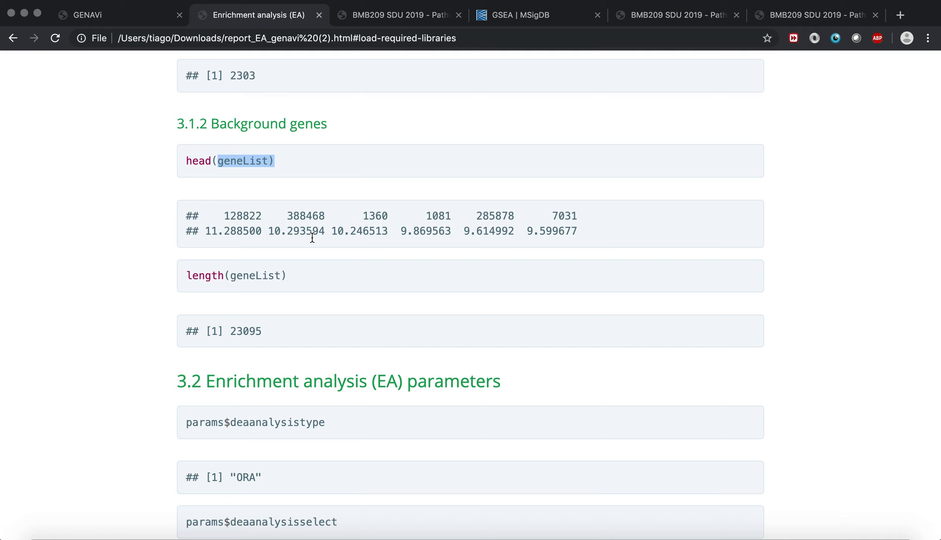
{"action": "left_click_drag", "start_coordinate": [230, 330], "coordinate": [269, 335]}
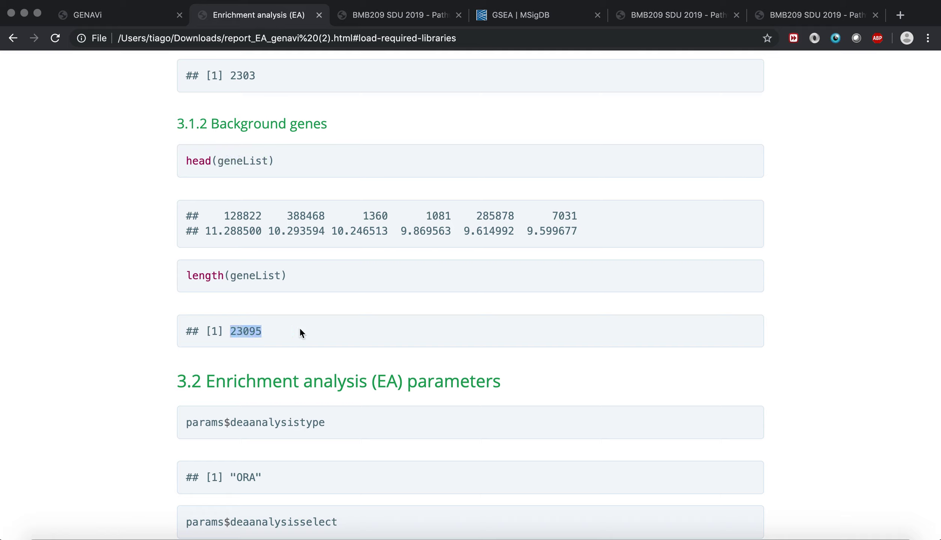
Step: Review the enrichment analysis parameters and the KEGG Analysis code with its enrichKEGG and gseKEGG calls
{"action": "scroll", "coordinate": [319, 324], "scroll_direction": "down", "scroll_amount": 8}
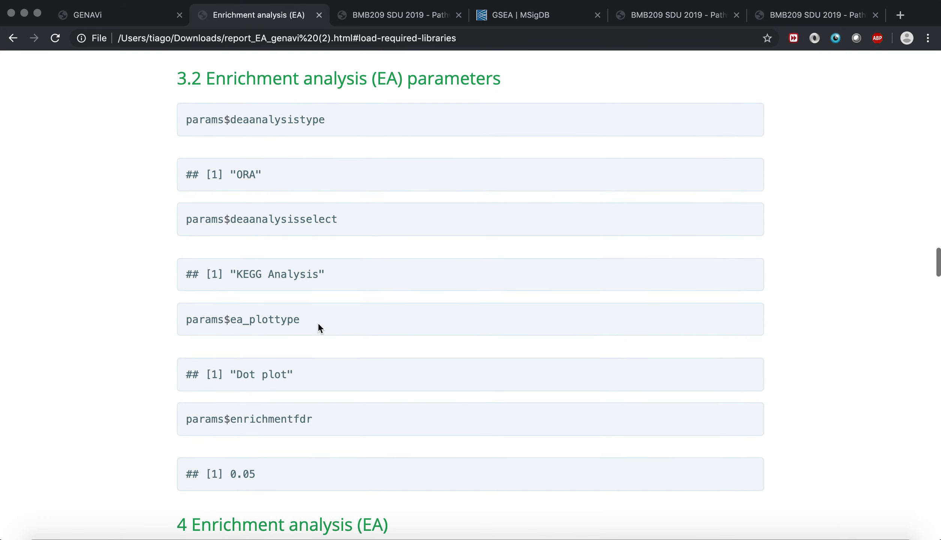
{"action": "left_click_drag", "start_coordinate": [224, 273], "coordinate": [360, 278]}
{"action": "scroll", "coordinate": [360, 278], "scroll_direction": "down", "scroll_amount": 8}
{"action": "scroll", "coordinate": [360, 278], "scroll_direction": "down", "scroll_amount": 10}
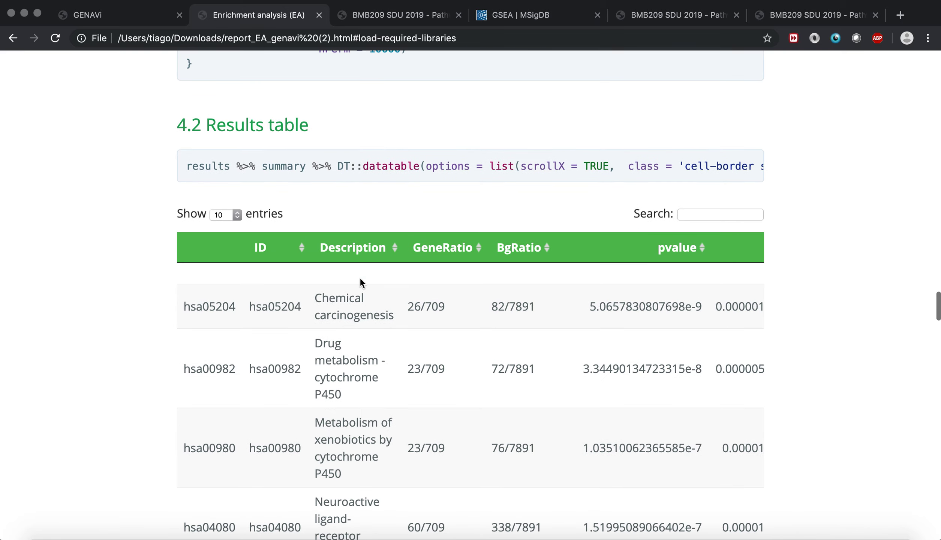
{"action": "scroll", "coordinate": [358, 277], "scroll_direction": "up", "scroll_amount": 8}
{"action": "left_click_drag", "start_coordinate": [270, 260], "coordinate": [399, 292]}
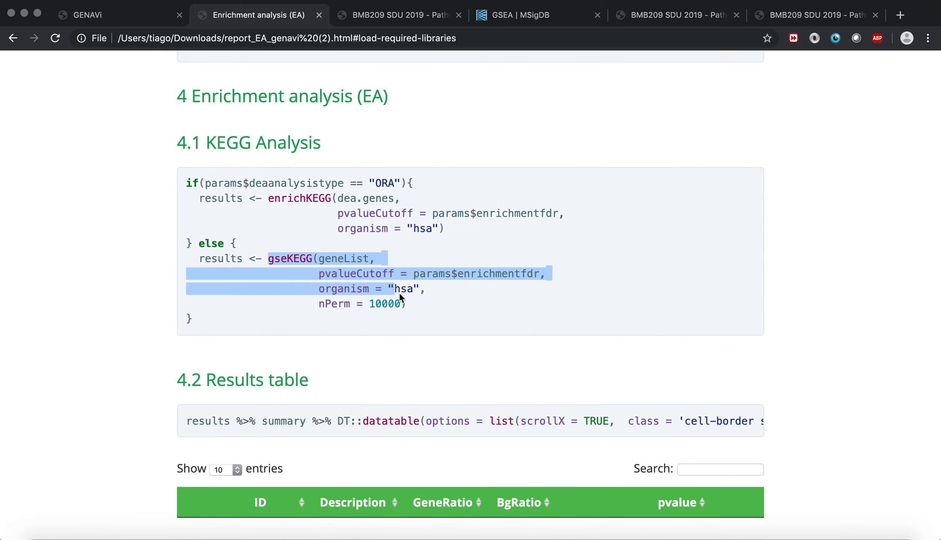
{"action": "left_click", "coordinate": [406, 295]}
Step: Skim the report down to the dot plot section and go back up to the Input DEA file section
{"action": "scroll", "coordinate": [305, 218], "scroll_direction": "down", "scroll_amount": 10}
{"action": "scroll", "coordinate": [305, 221], "scroll_direction": "down", "scroll_amount": 20}
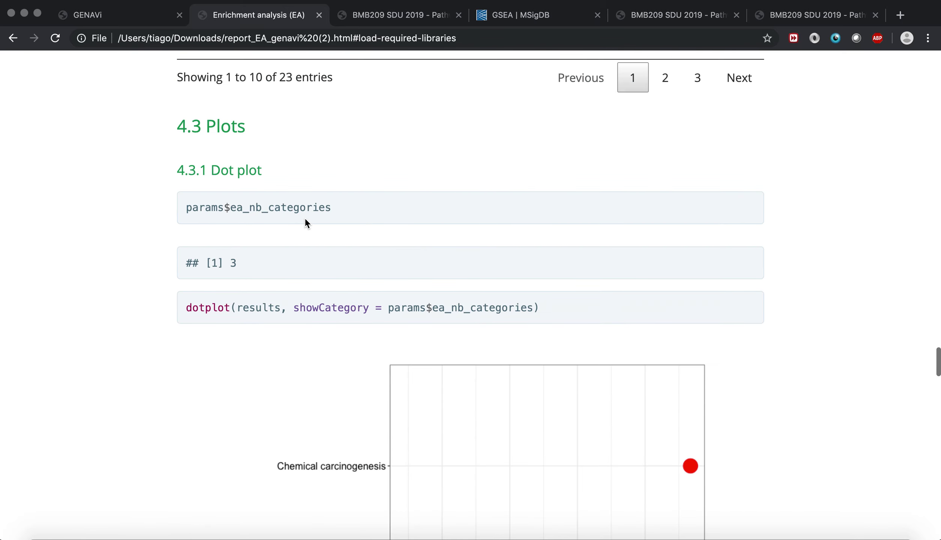
{"action": "scroll", "coordinate": [305, 221], "scroll_direction": "up", "scroll_amount": 10}
{"action": "scroll", "coordinate": [305, 221], "scroll_direction": "up", "scroll_amount": 20}
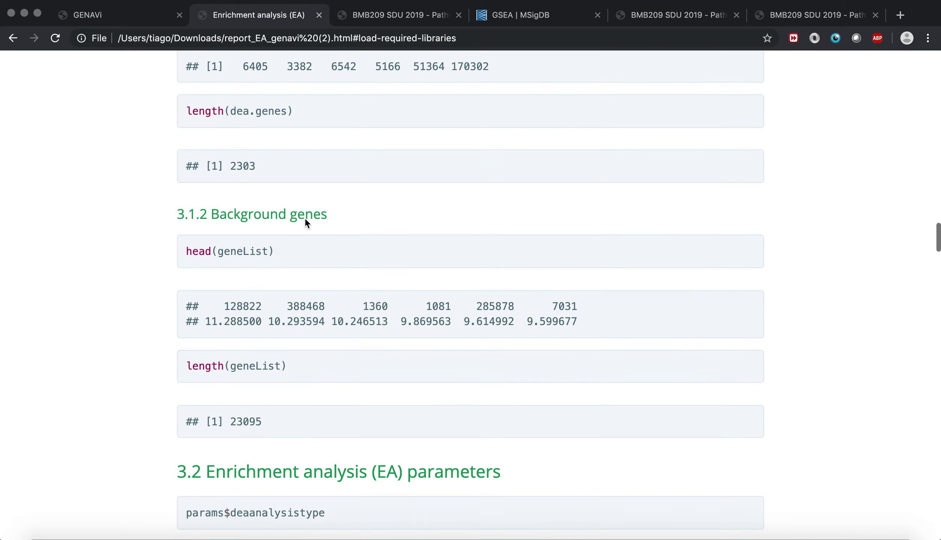
{"action": "scroll", "coordinate": [306, 222], "scroll_direction": "down", "scroll_amount": 20}
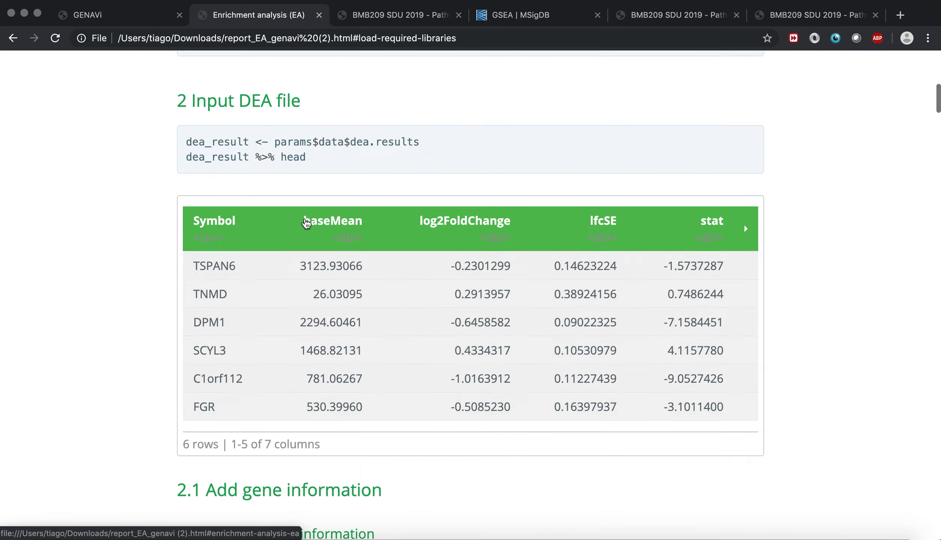
Step: Skim the report down to the enrichment map network and return to its table of contents
{"action": "scroll", "coordinate": [306, 222], "scroll_direction": "down", "scroll_amount": 15}
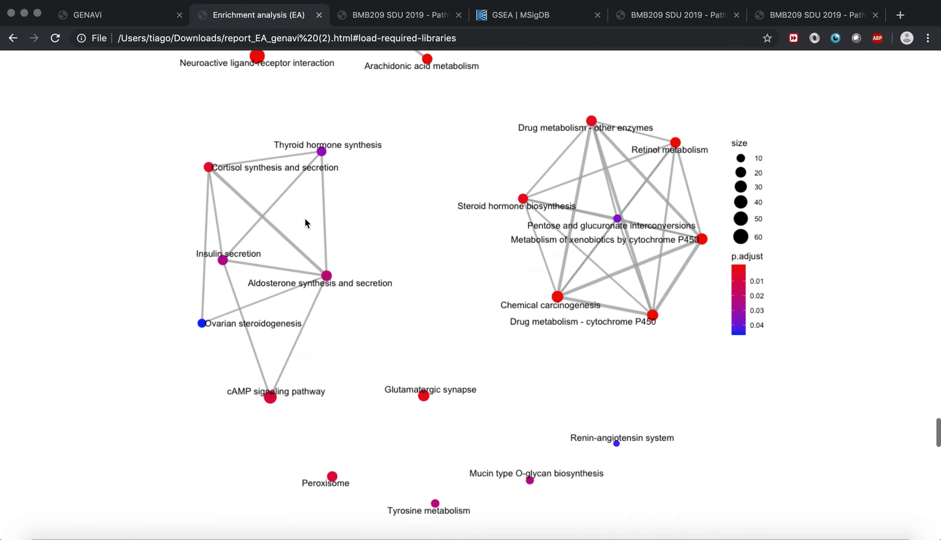
{"action": "scroll", "coordinate": [306, 223], "scroll_direction": "up", "scroll_amount": 20}
{"action": "scroll", "coordinate": [305, 222], "scroll_direction": "up", "scroll_amount": 15}
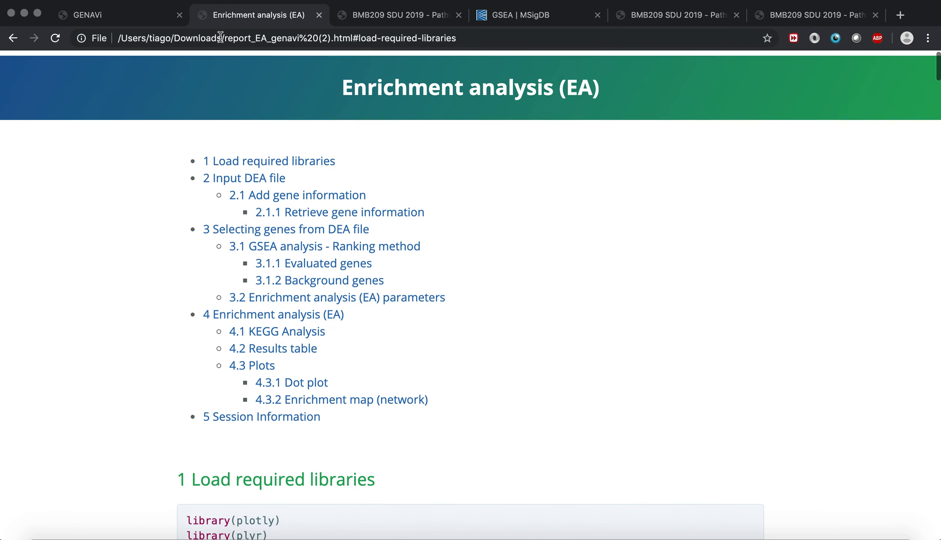
Step: Switch to GENAVi and set the enrichment analysis to GSEA (gene set enrichment analysis) with MSigDb analysis
{"action": "left_click", "coordinate": [151, 24]}
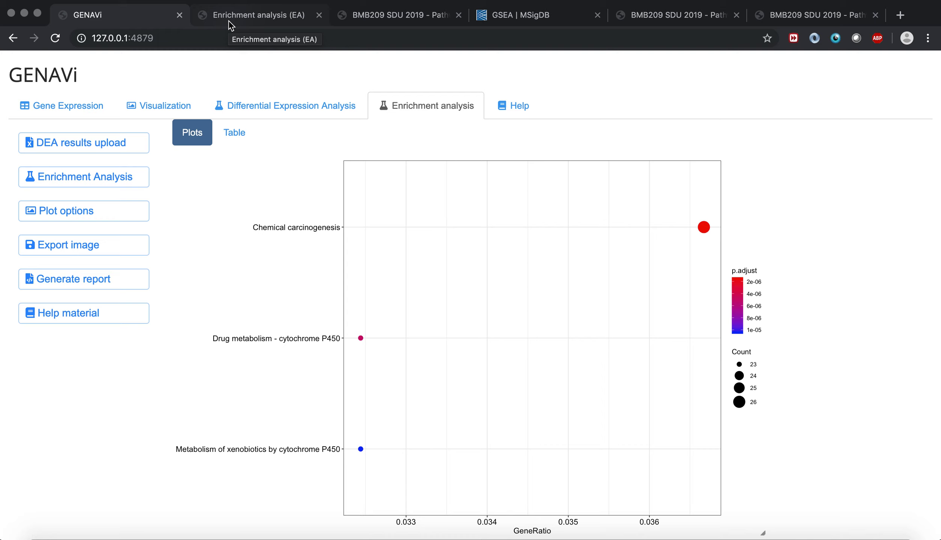
{"action": "left_click", "coordinate": [88, 182]}
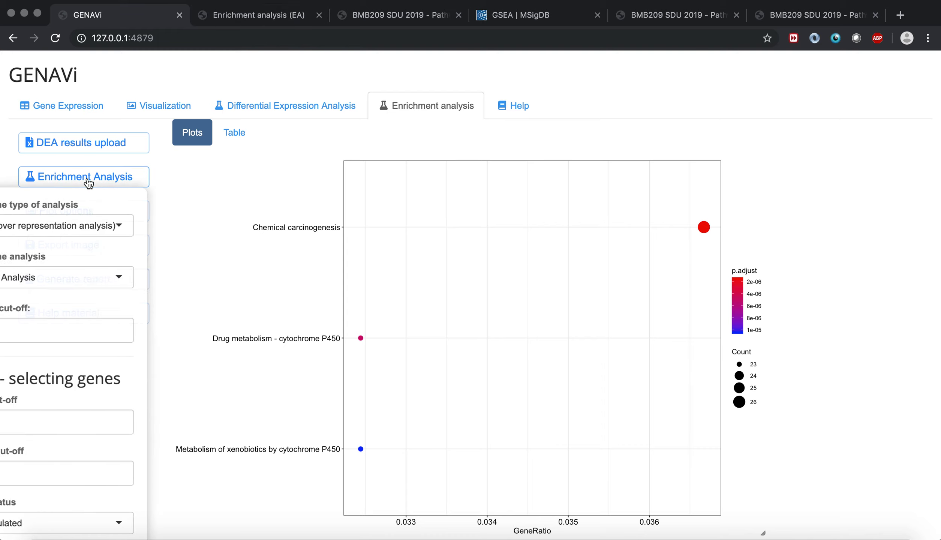
{"action": "left_click", "coordinate": [112, 225]}
{"action": "left_click", "coordinate": [115, 262]}
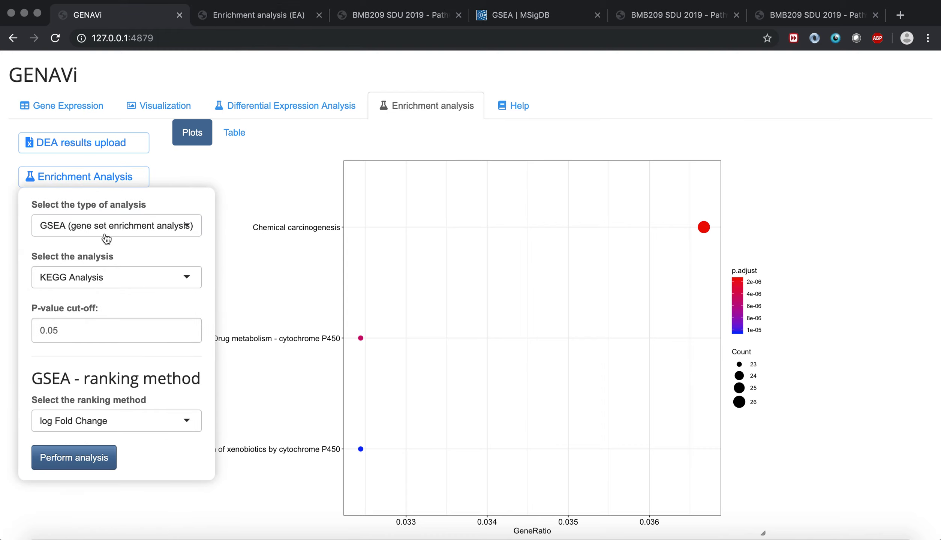
{"action": "left_click", "coordinate": [100, 278]}
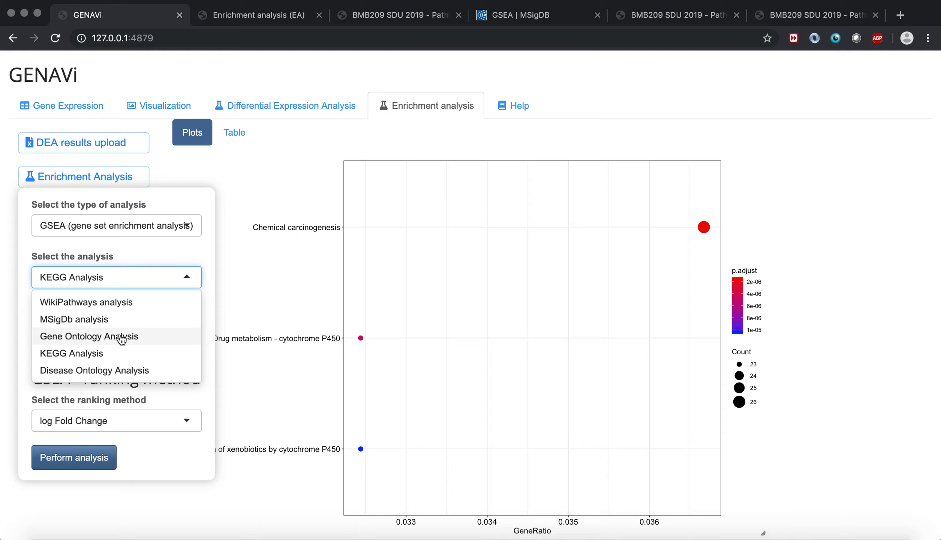
{"action": "left_click", "coordinate": [106, 322]}
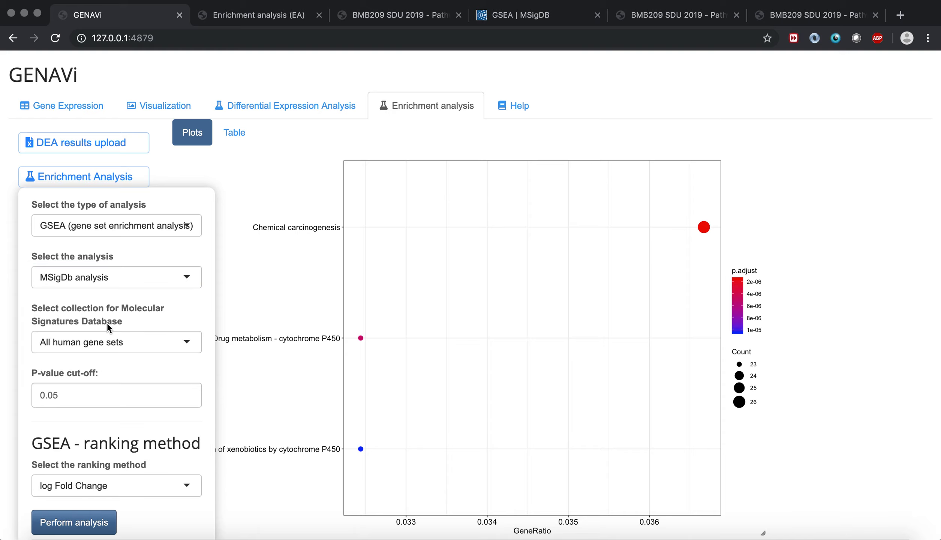
Step: Choose the H: hallmark gene sets collection and perform the analysis
{"action": "left_click", "coordinate": [92, 339]}
{"action": "left_click", "coordinate": [110, 381]}
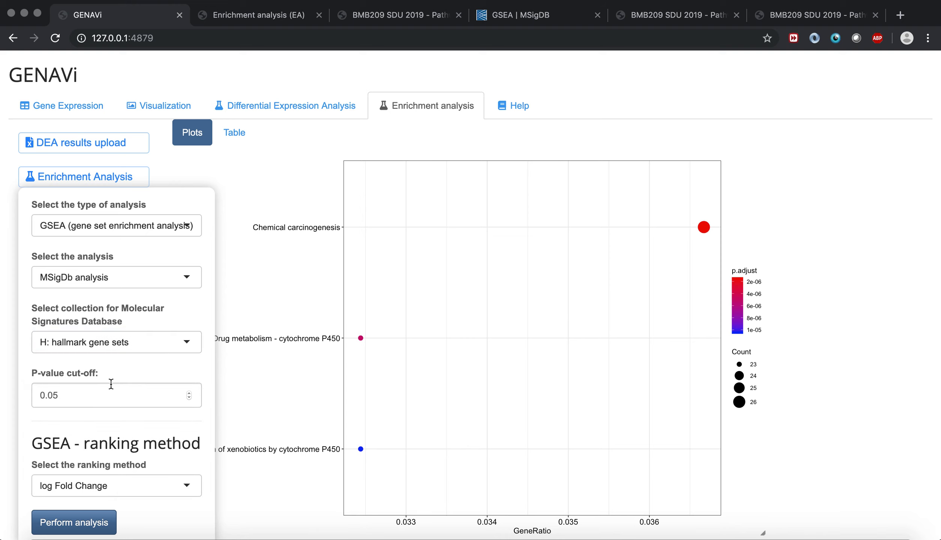
{"action": "scroll", "coordinate": [79, 482], "scroll_direction": "down", "scroll_amount": 1}
{"action": "left_click", "coordinate": [72, 517]}
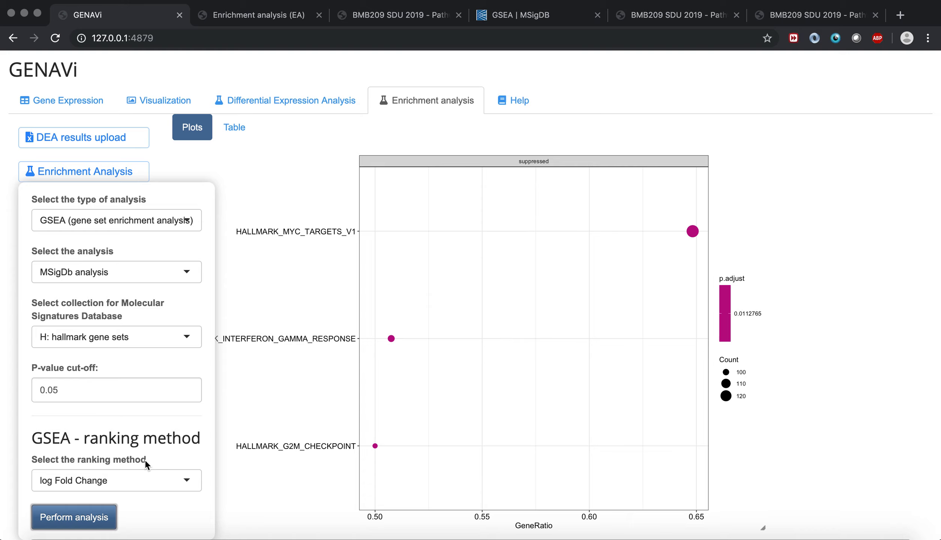
Step: Check the GSEA results table and return to the plots
{"action": "left_click", "coordinate": [279, 331]}
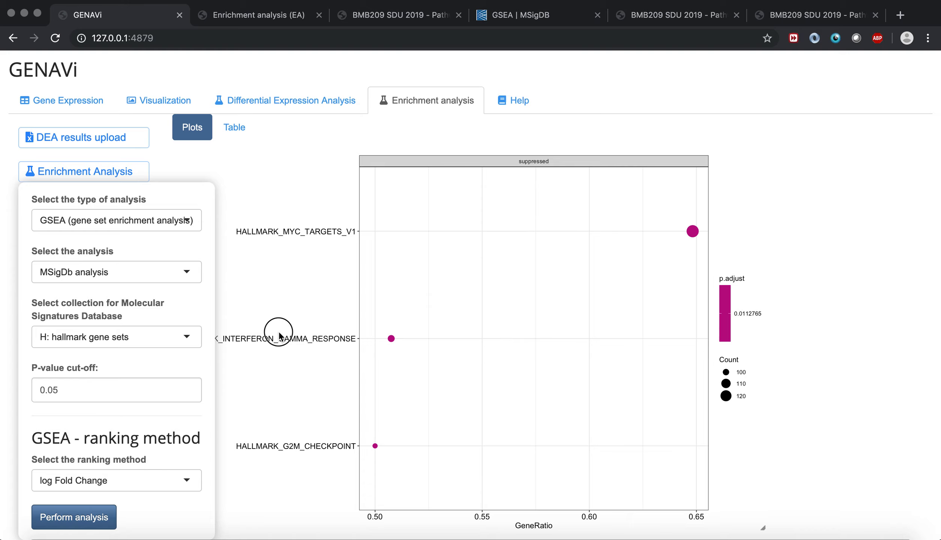
{"action": "left_click", "coordinate": [236, 138]}
{"action": "left_click", "coordinate": [203, 137]}
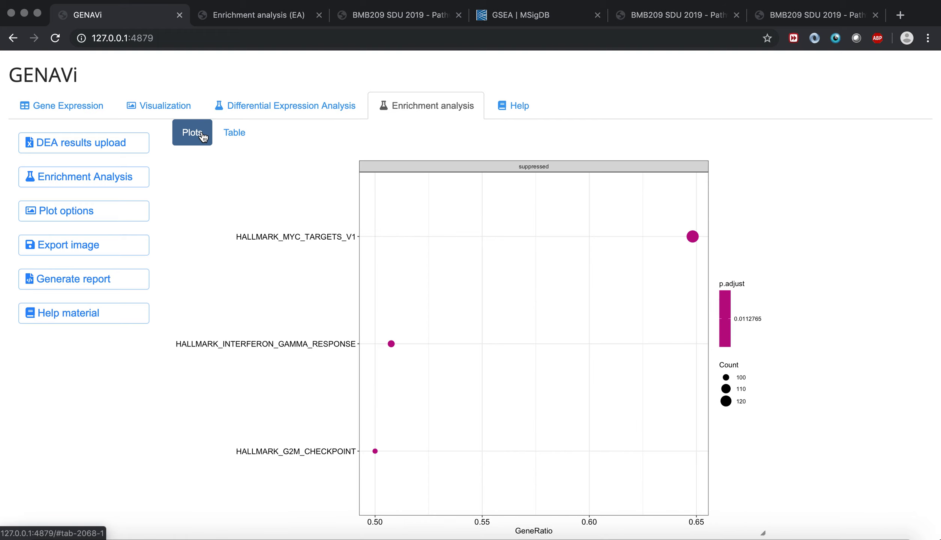
Step: View the GSEA results as a Ridgeline plot and as a Running score and preranked list plot
{"action": "left_click", "coordinate": [116, 218]}
{"action": "left_click", "coordinate": [125, 253]}
{"action": "left_click", "coordinate": [111, 299]}
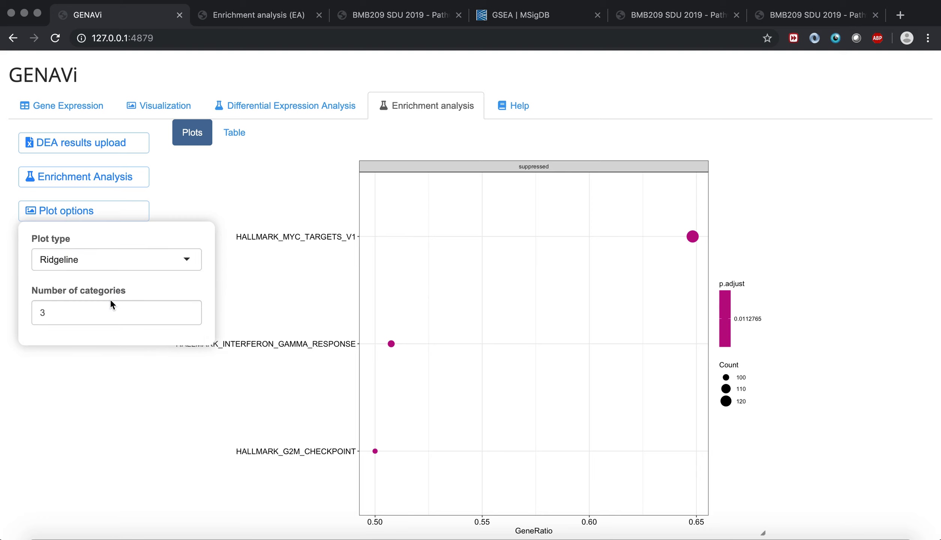
{"action": "left_click", "coordinate": [120, 261]}
{"action": "left_click", "coordinate": [115, 317]}
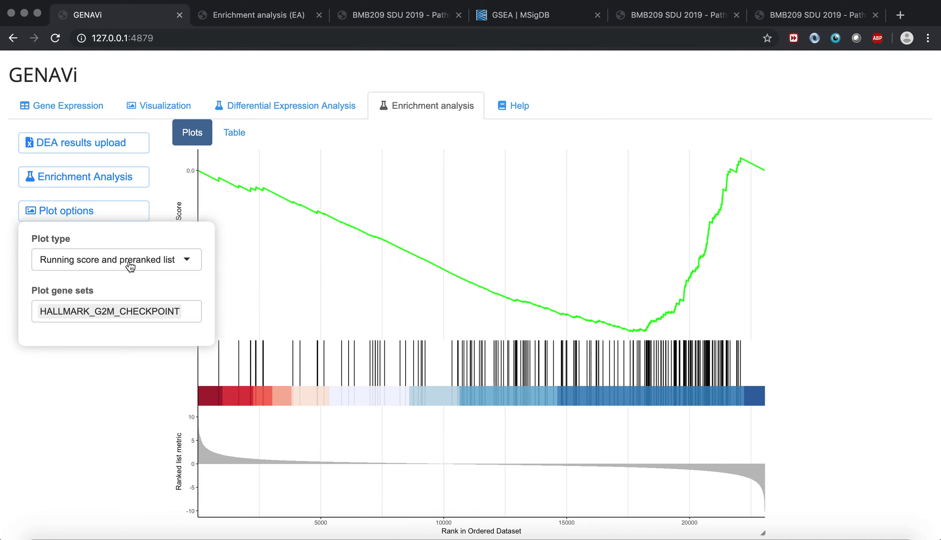
Step: Set the plot type to Ranked list of genes and finally to Enrichment map (network)
{"action": "left_click", "coordinate": [130, 266]}
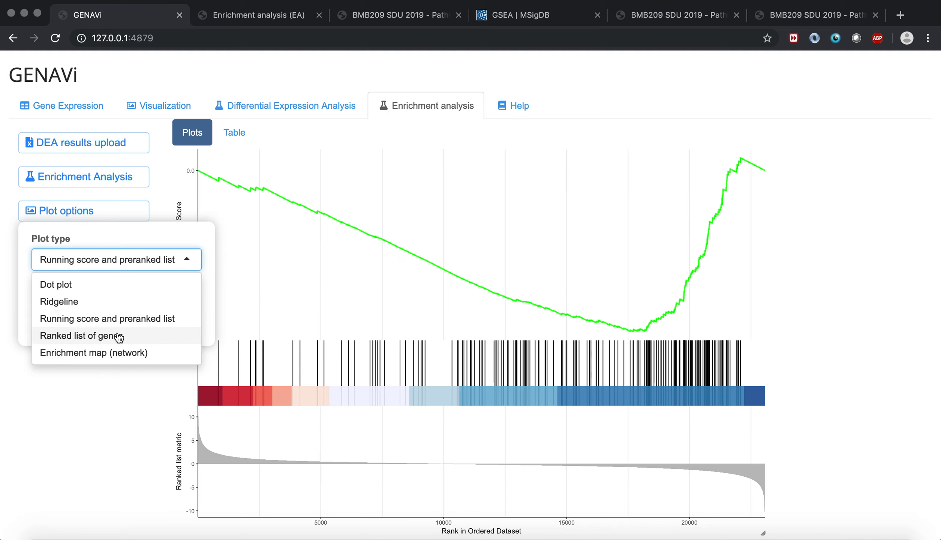
{"action": "left_click", "coordinate": [119, 332]}
{"action": "left_click", "coordinate": [130, 271]}
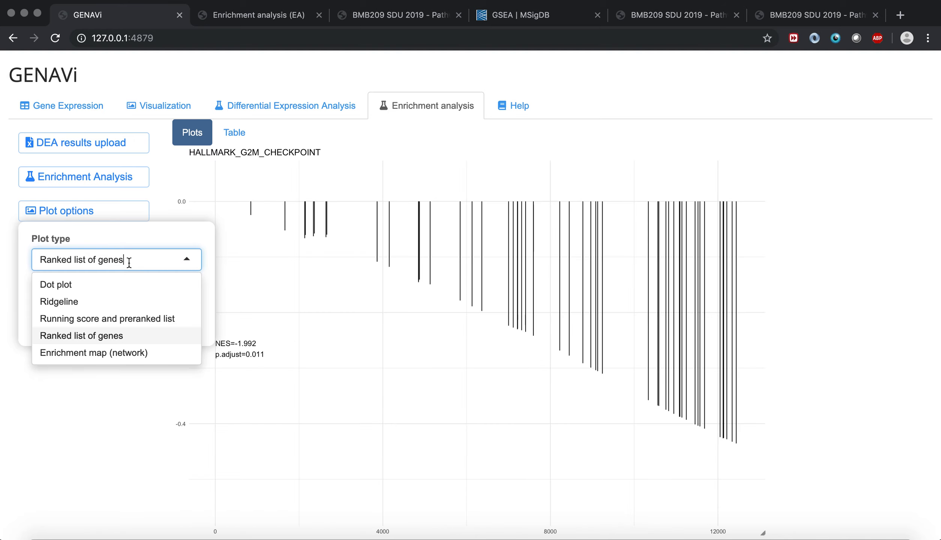
{"action": "left_click", "coordinate": [122, 351]}
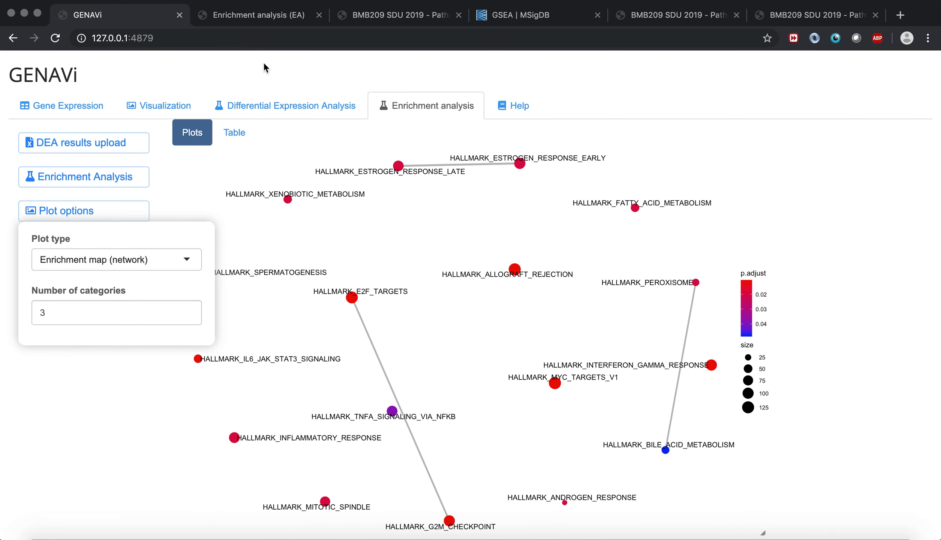
Step: Open the BMB209 SDU 2019 Pathway Analysis Workshop page and highlight the instructor's name under General Information
{"action": "left_click", "coordinate": [259, 17]}
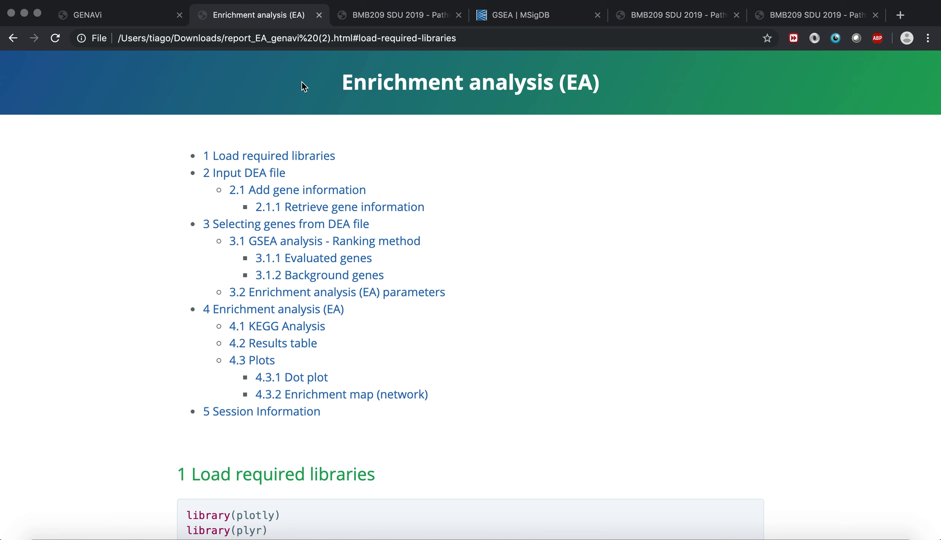
{"action": "left_click", "coordinate": [403, 9]}
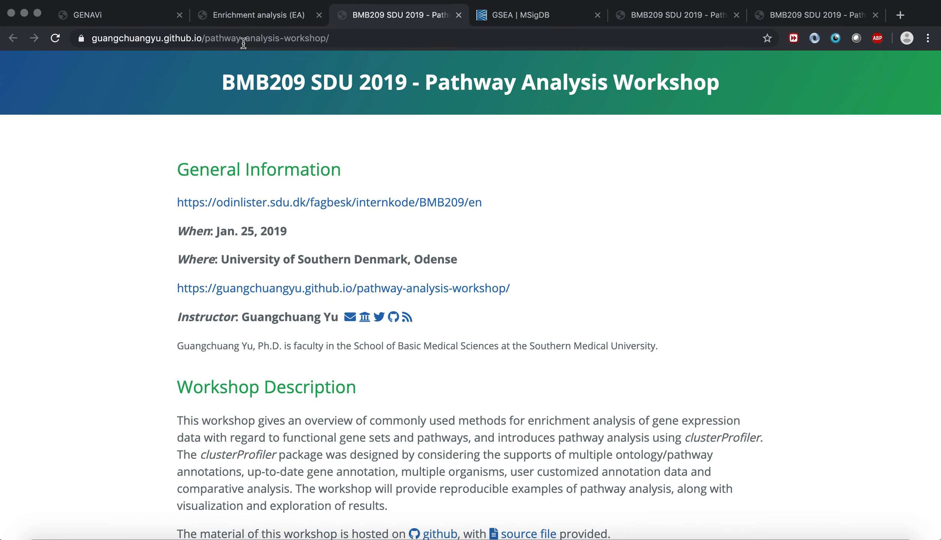
{"action": "left_click", "coordinate": [145, 25]}
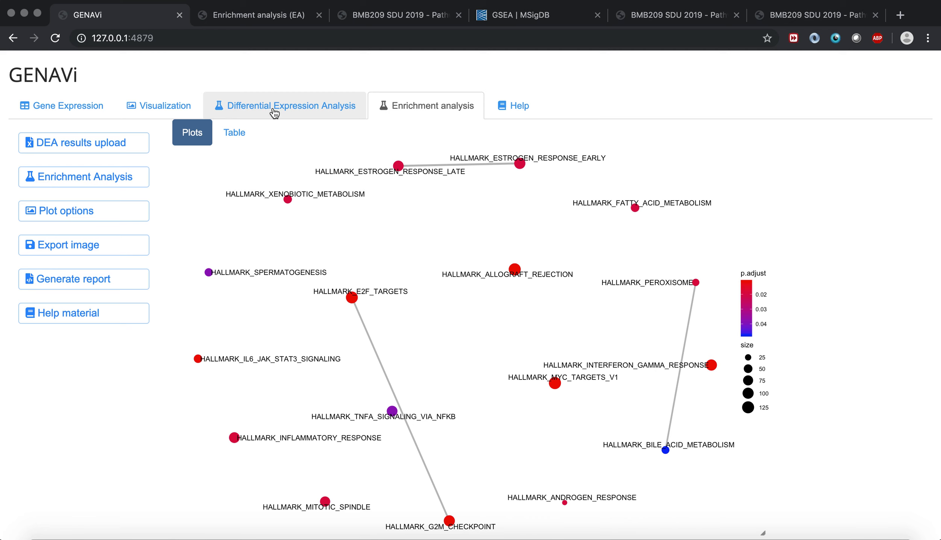
{"action": "left_click", "coordinate": [387, 22]}
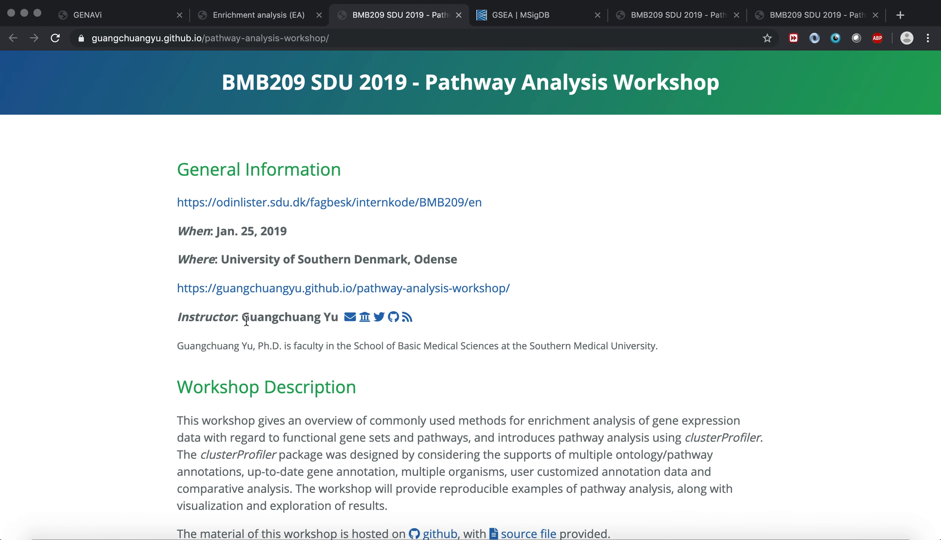
{"action": "left_click_drag", "start_coordinate": [243, 320], "coordinate": [335, 318]}
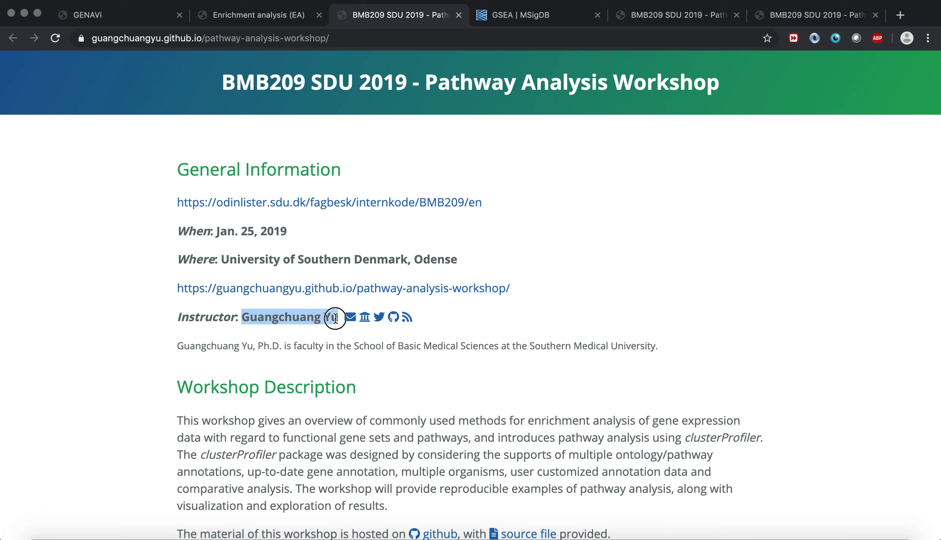